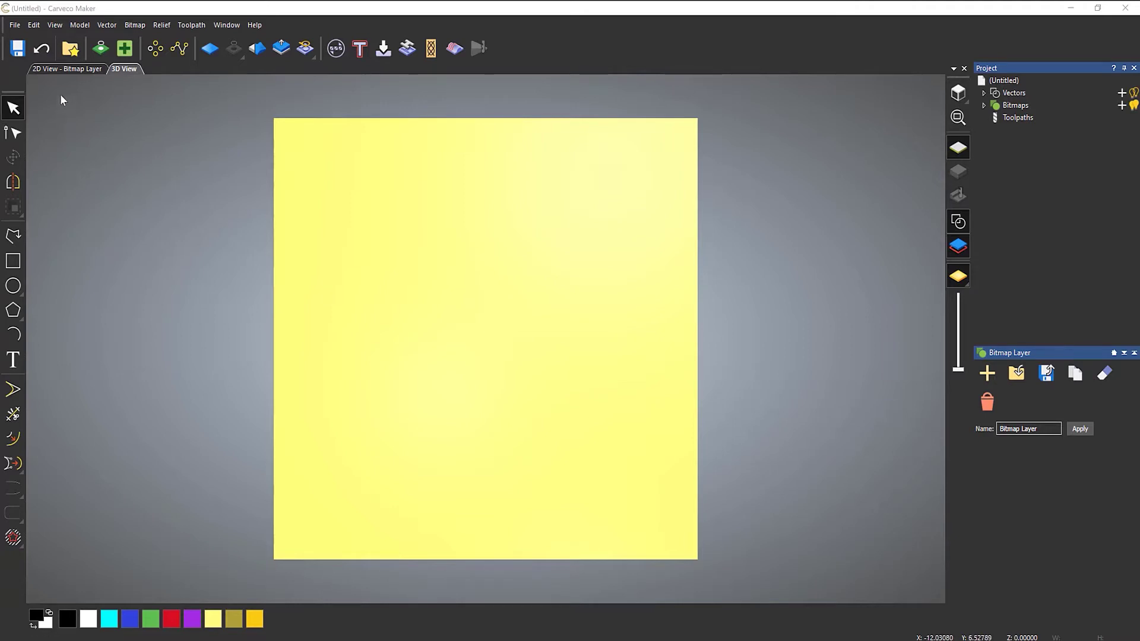
Step: Paste a Greenery leaf from the Relief Clipart Library onto the yellow model
click(69, 49)
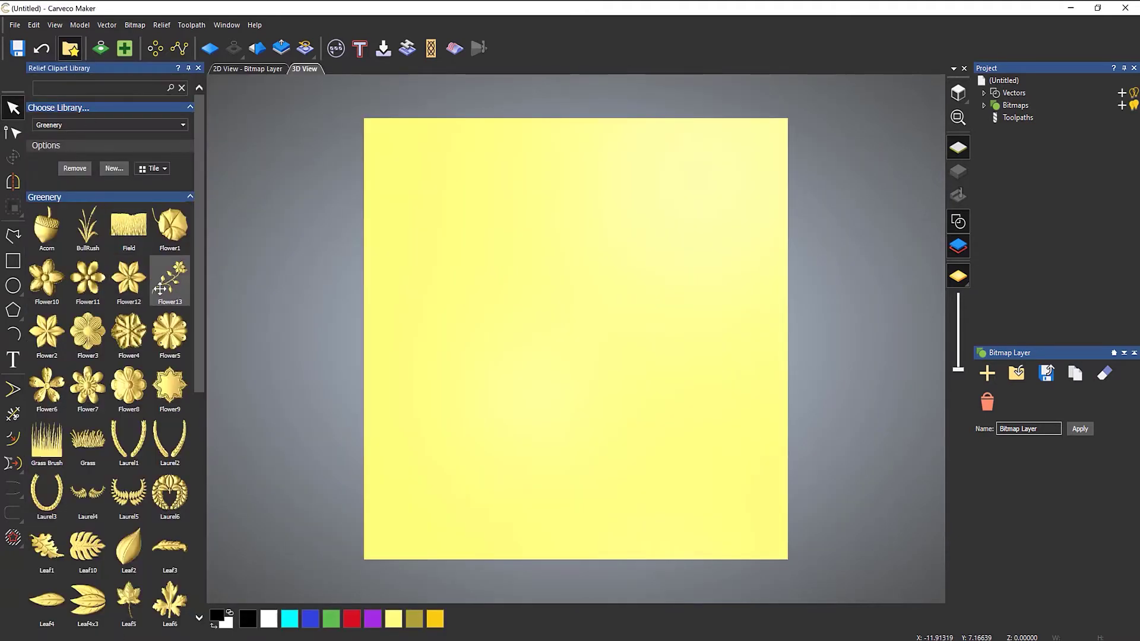
scroll(125, 414, down, 2)
scroll(136, 459, up, 2)
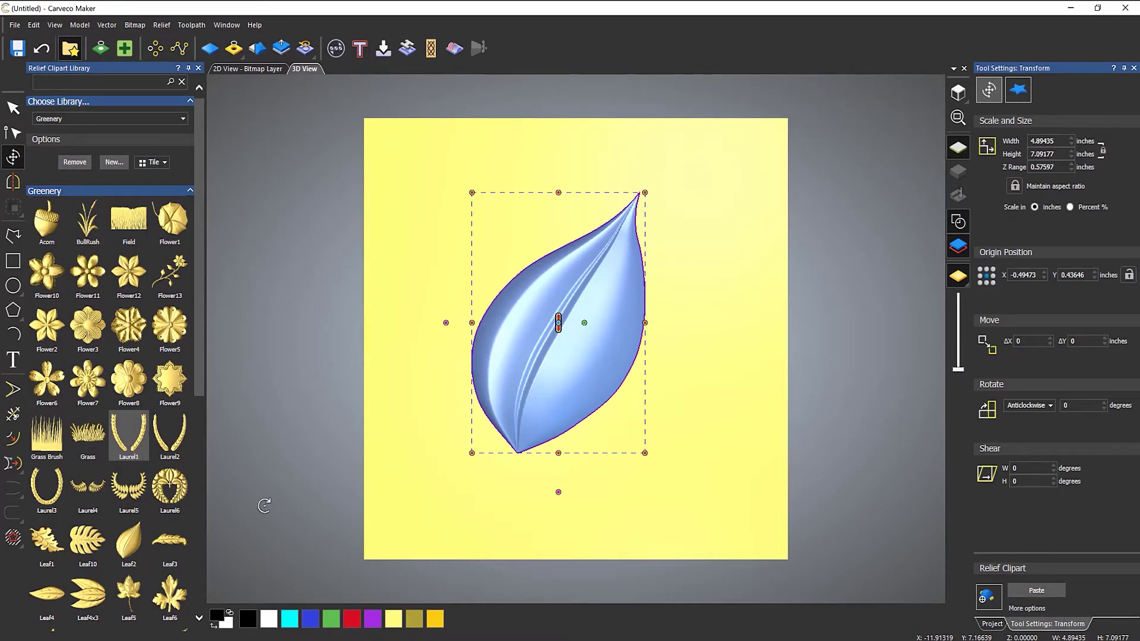
Step: Rotate the leaf to −15.67°, resize it to 1.43 × 4.29 inches, and move it left of centre
drag(702, 419, 577, 295)
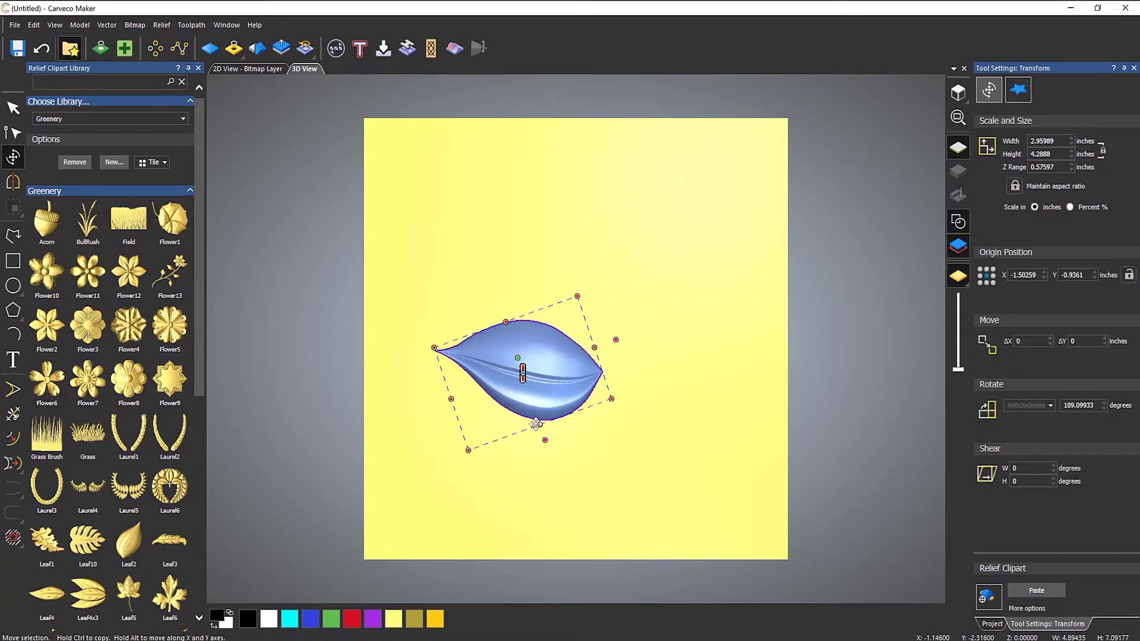
drag(545, 439, 517, 369)
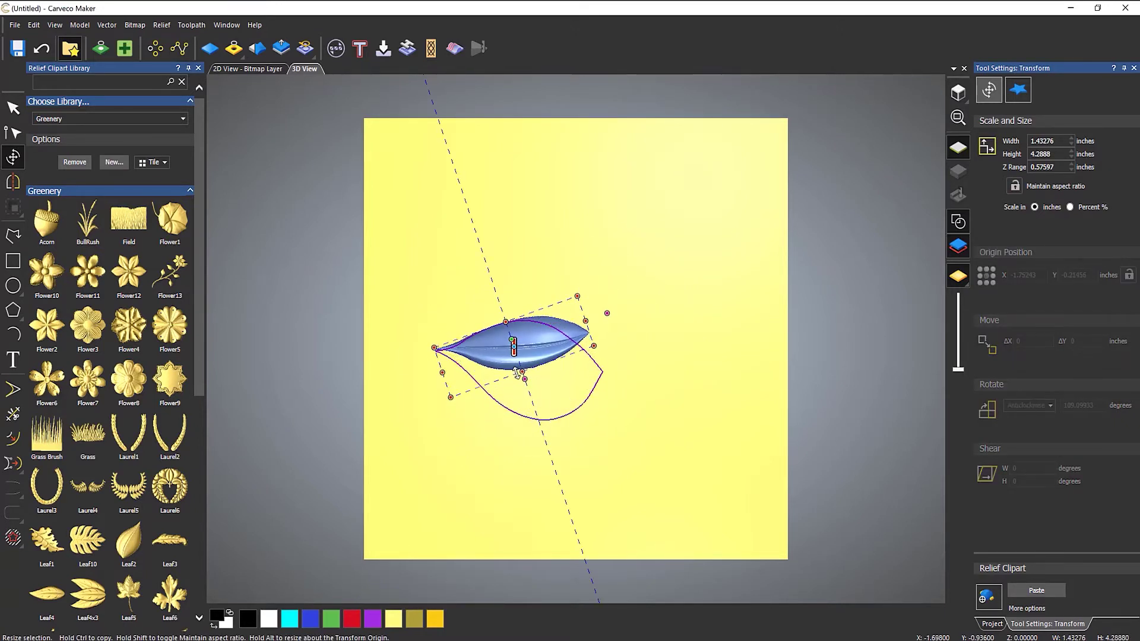
drag(661, 351, 644, 379)
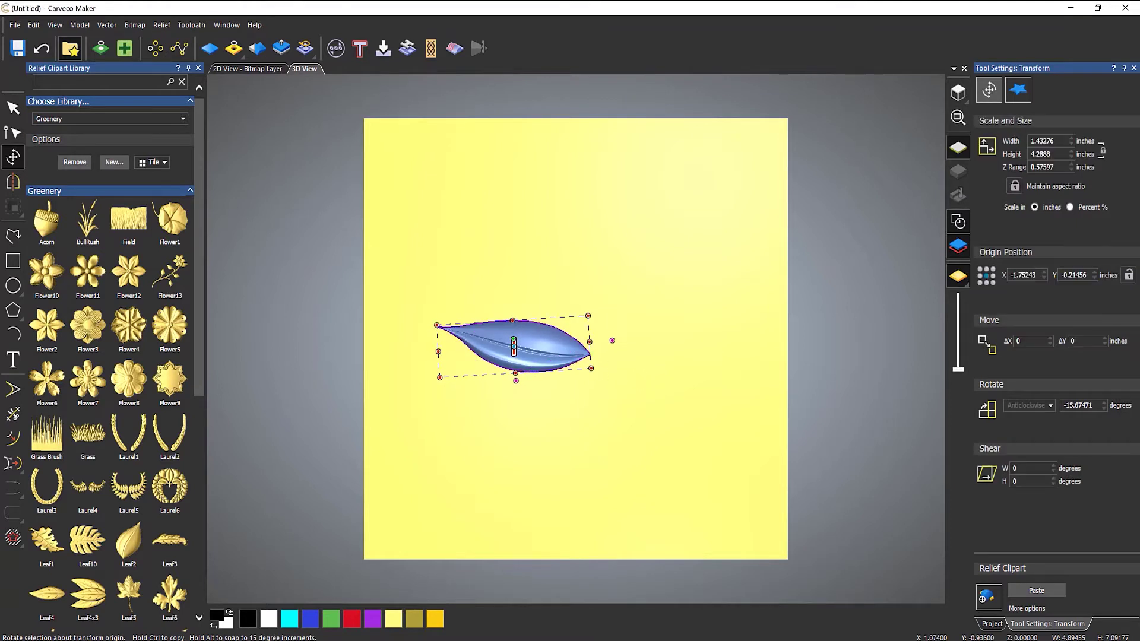
drag(559, 351, 548, 335)
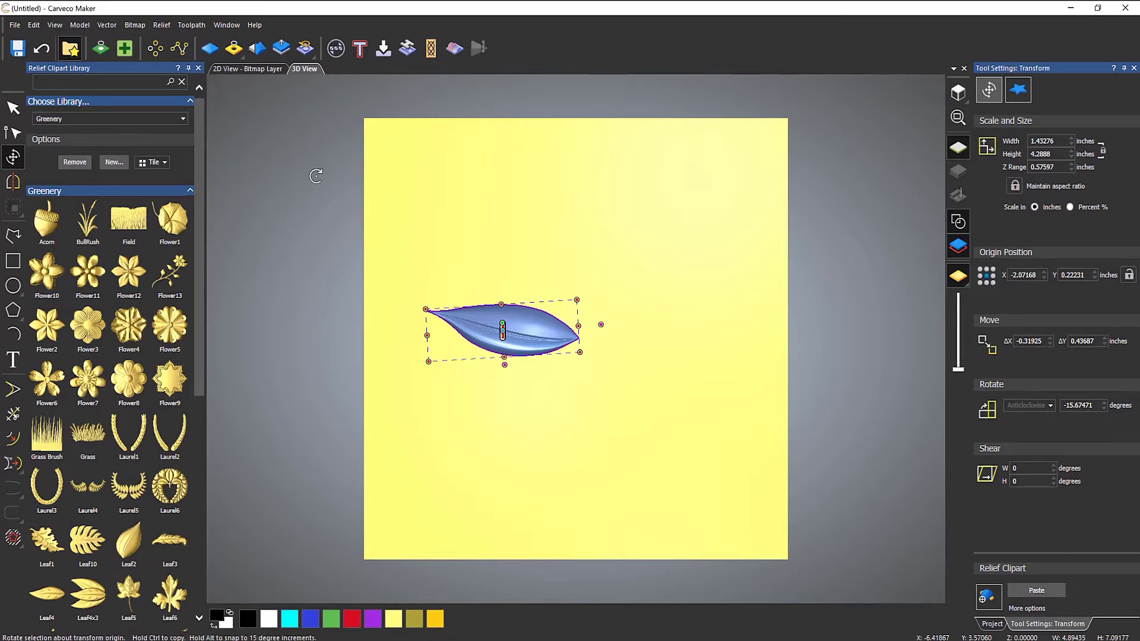
Step: Flatten the leaf's Z range from 0.57597 to 0.43762 inches, then return to the top view
click(198, 67)
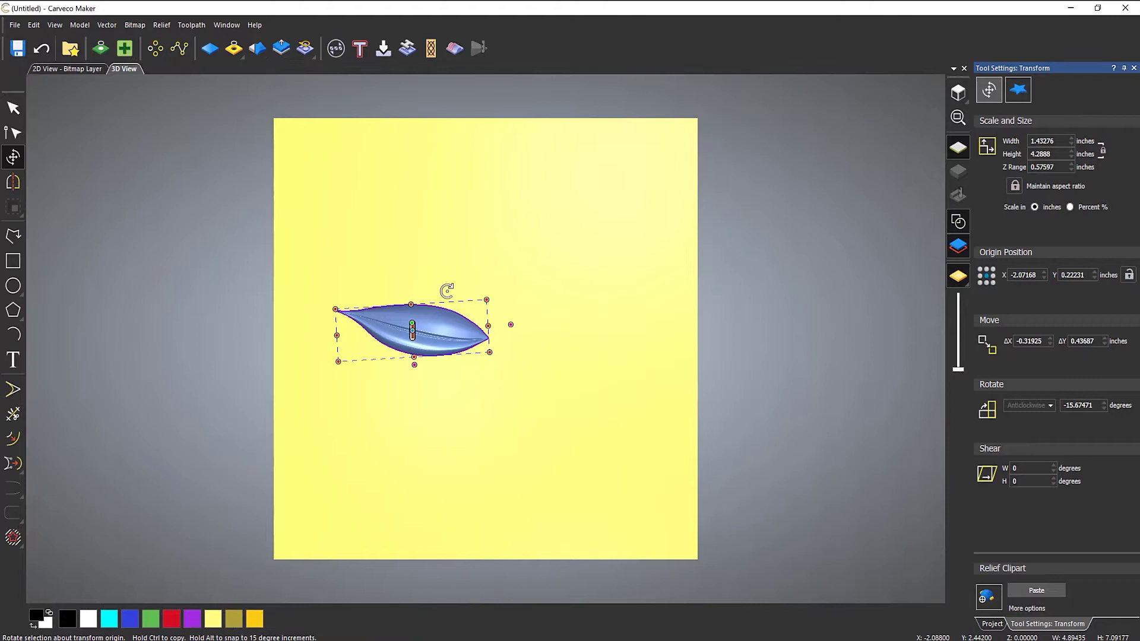
middle_drag(578, 460, 668, 223)
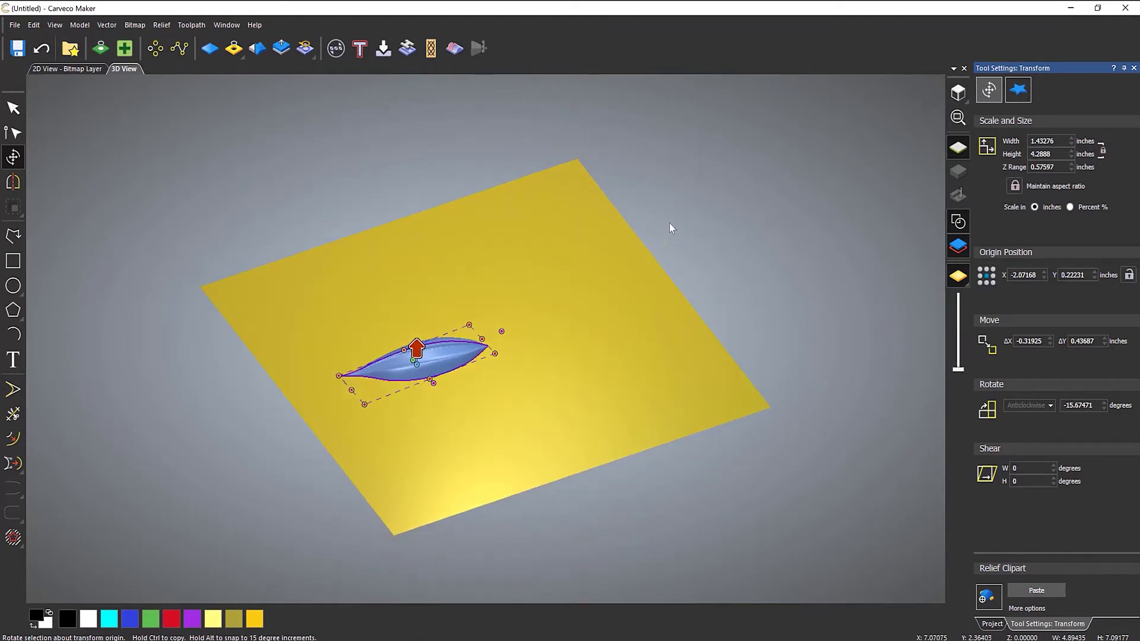
drag(417, 349, 417, 359)
middle_drag(554, 326, 478, 407)
click(958, 93)
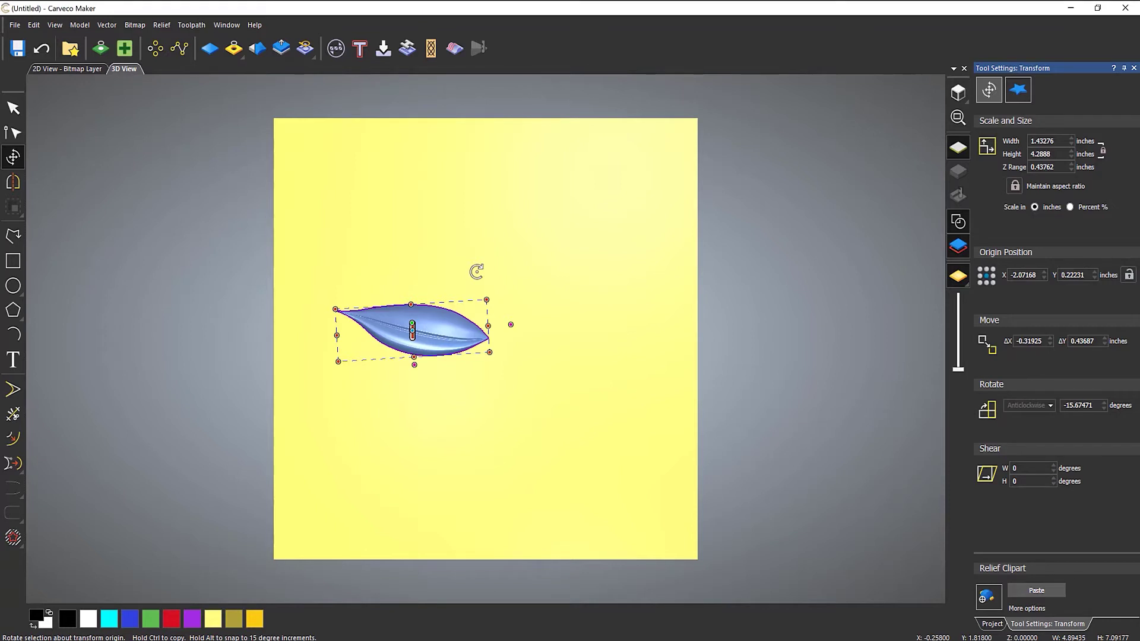
Step: Close the Transform settings, deselect, then reselect the leaf relief
click(1133, 68)
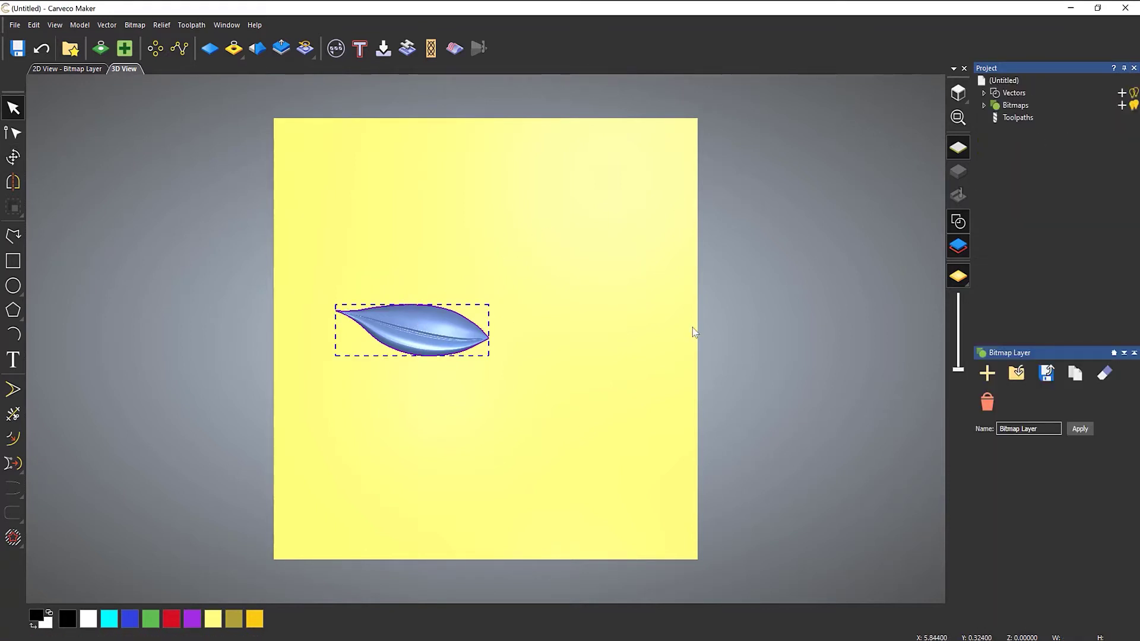
click(492, 419)
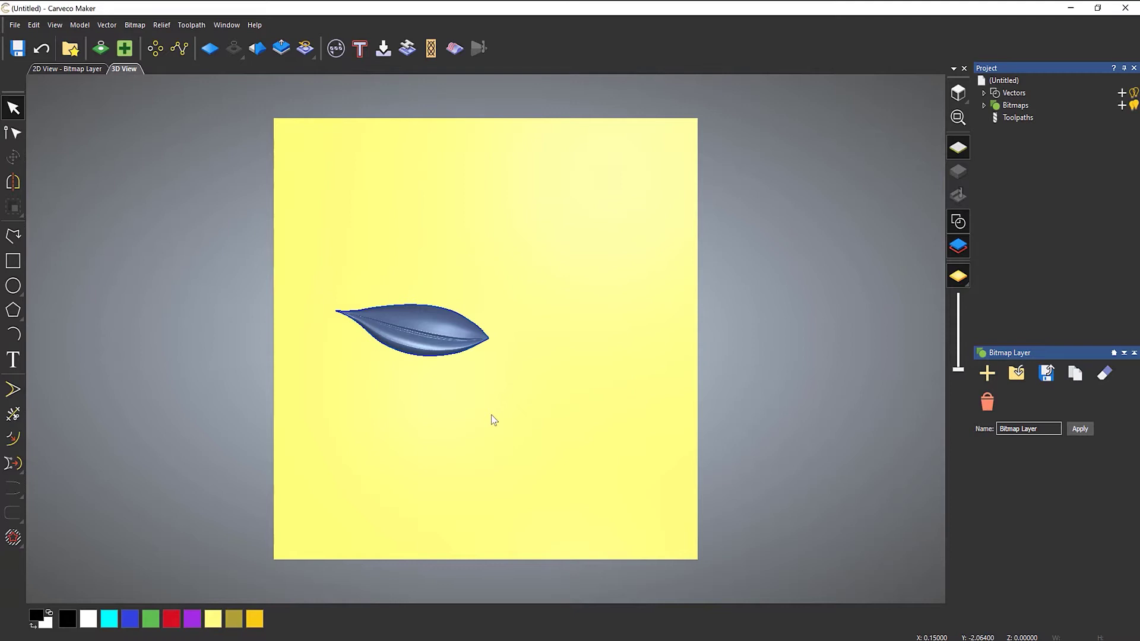
click(418, 351)
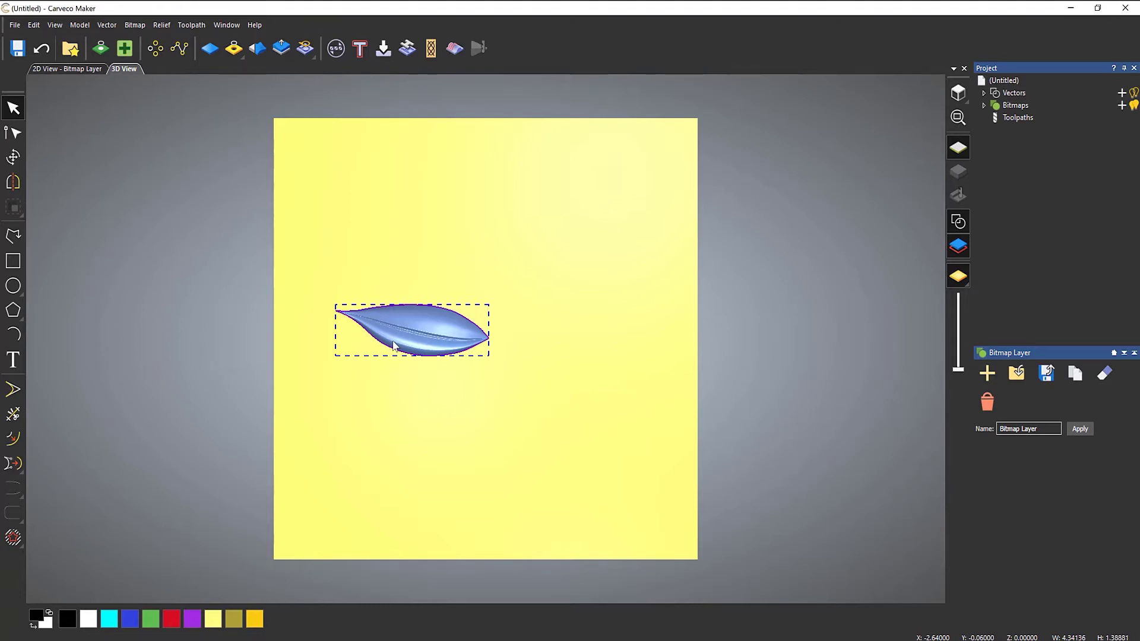
Step: Enable copying originals in Mirror Objects, try an across-model mirror, then undo it
click(9, 184)
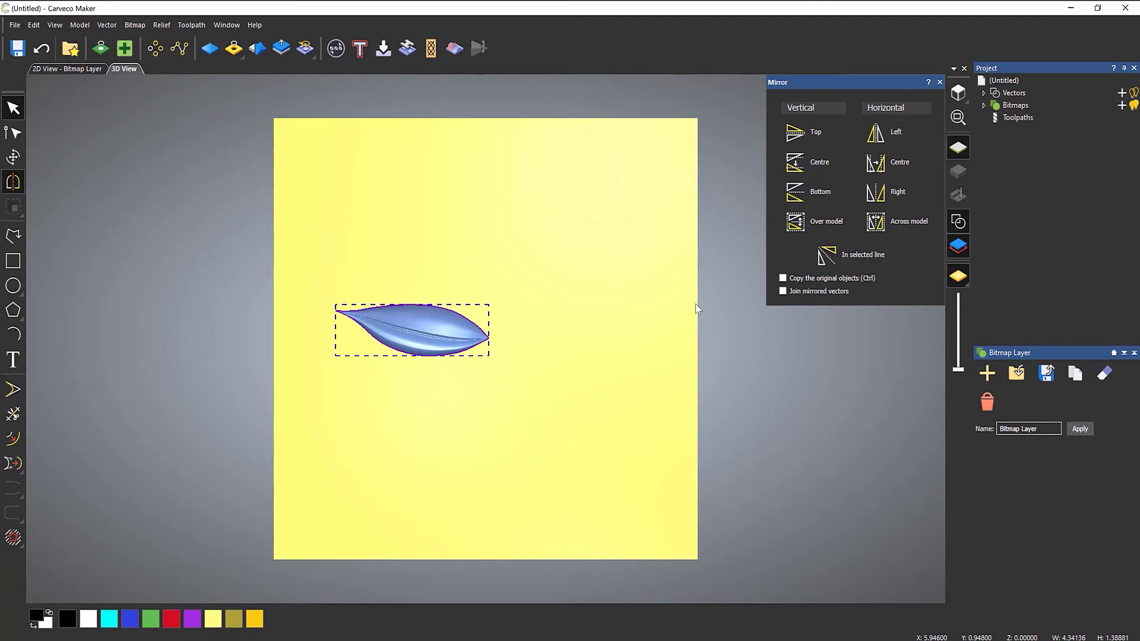
click(784, 279)
click(880, 229)
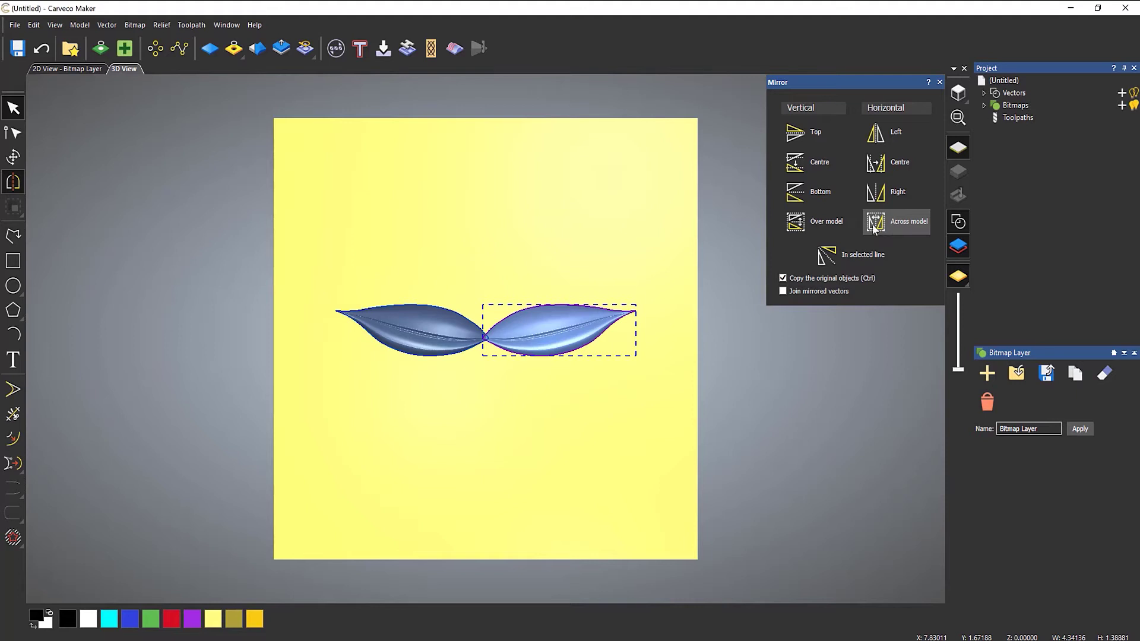
click(41, 49)
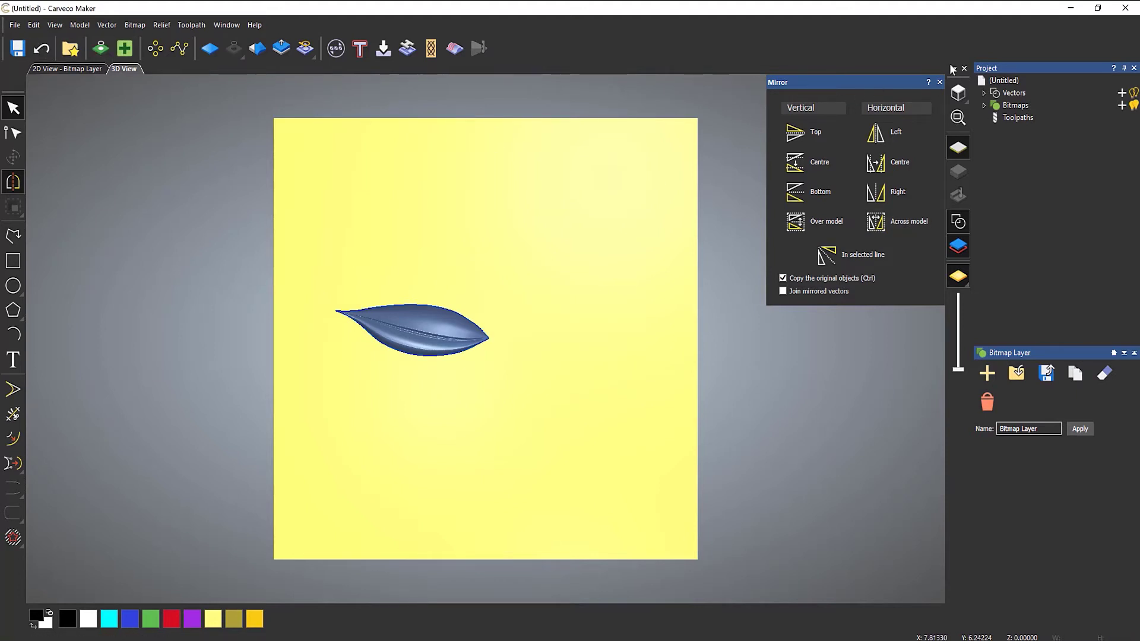
Step: Set up Rotate copy for the leaf, try a five-petal flower, then undo it
click(939, 82)
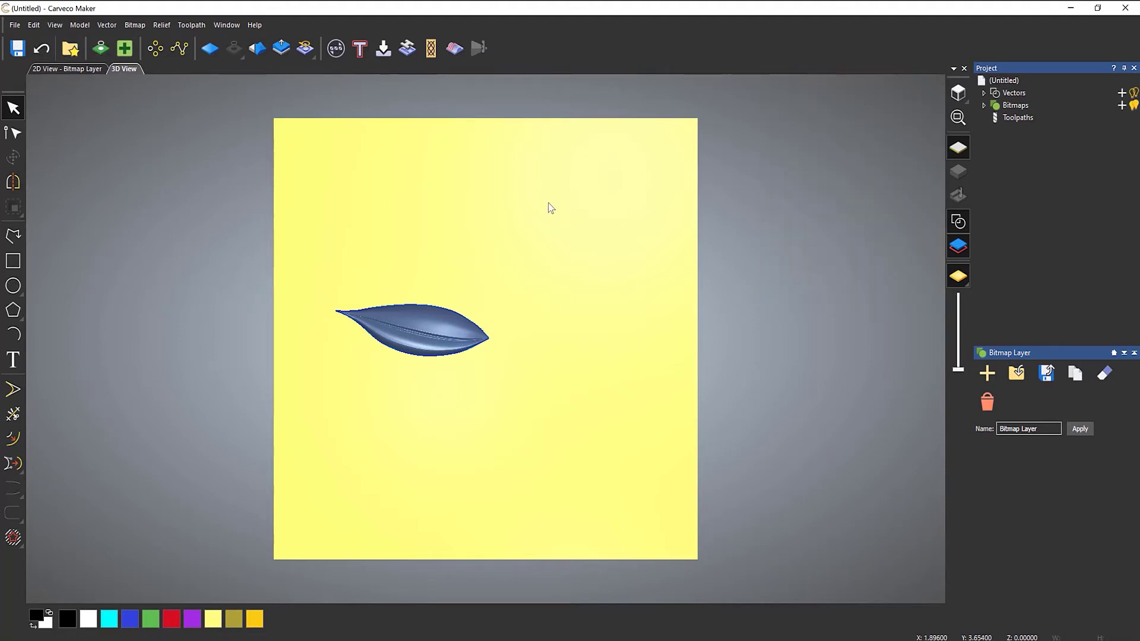
click(156, 47)
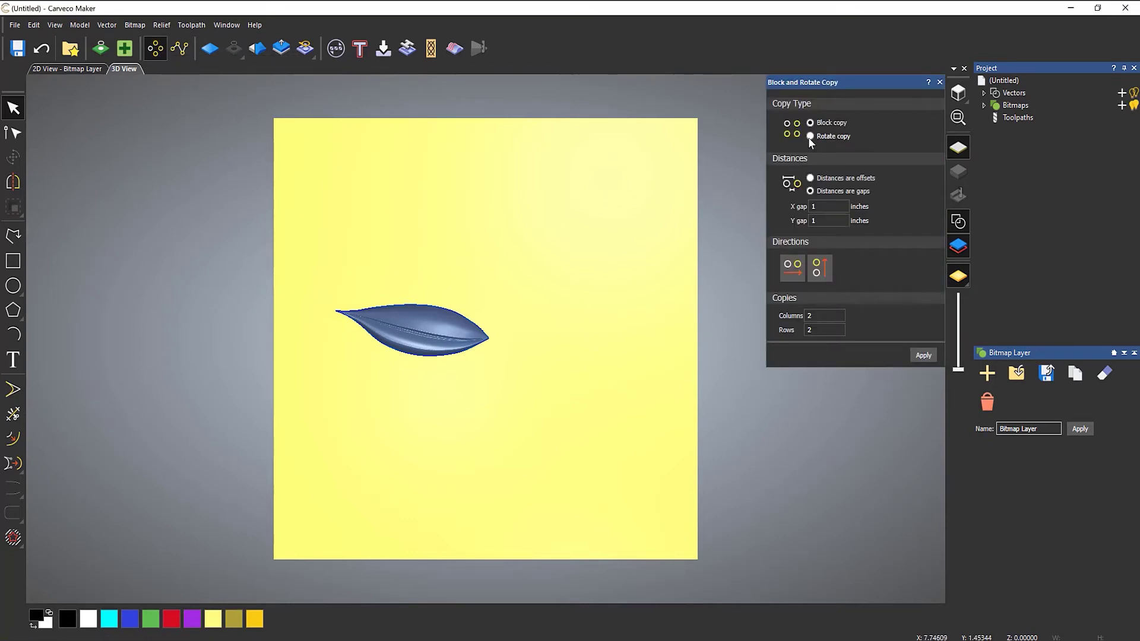
click(809, 136)
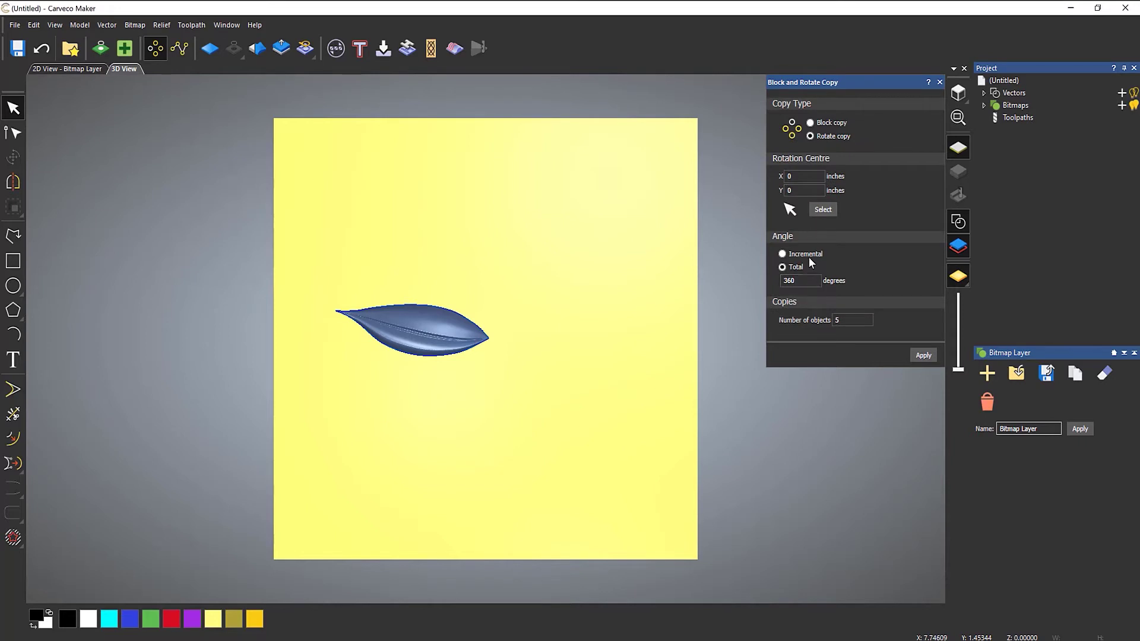
click(854, 321)
click(922, 356)
click(463, 336)
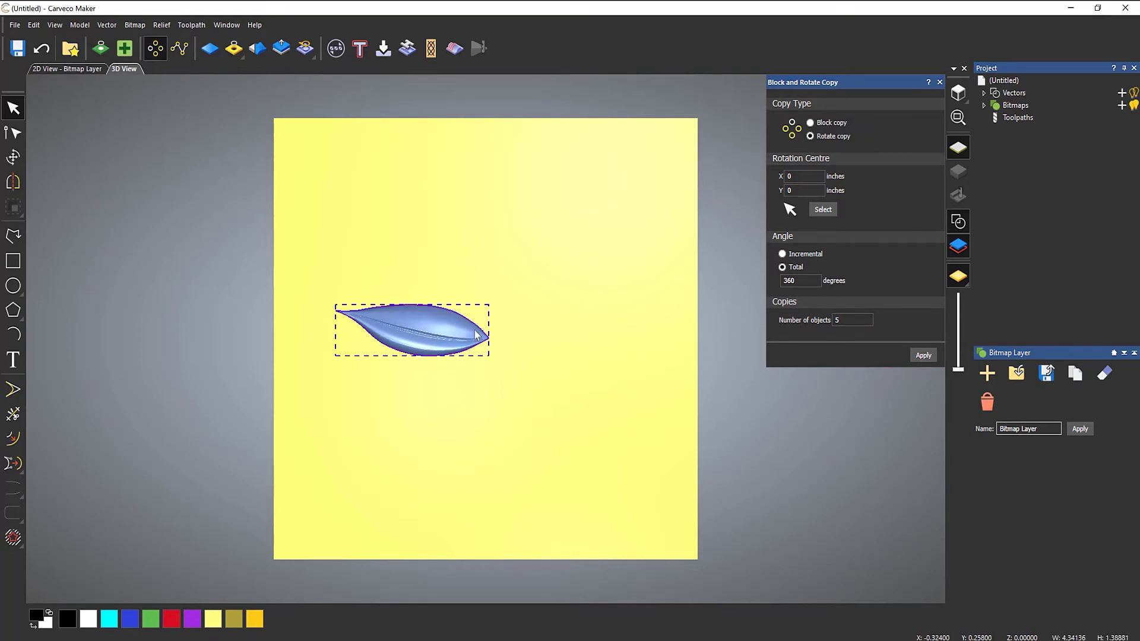
click(924, 355)
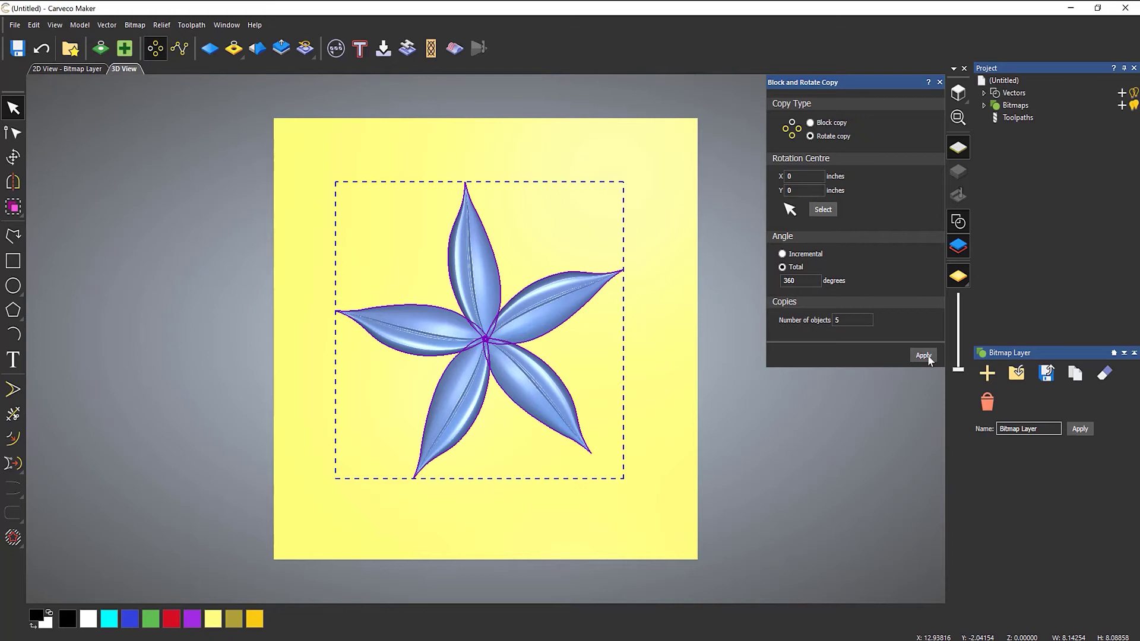
click(41, 48)
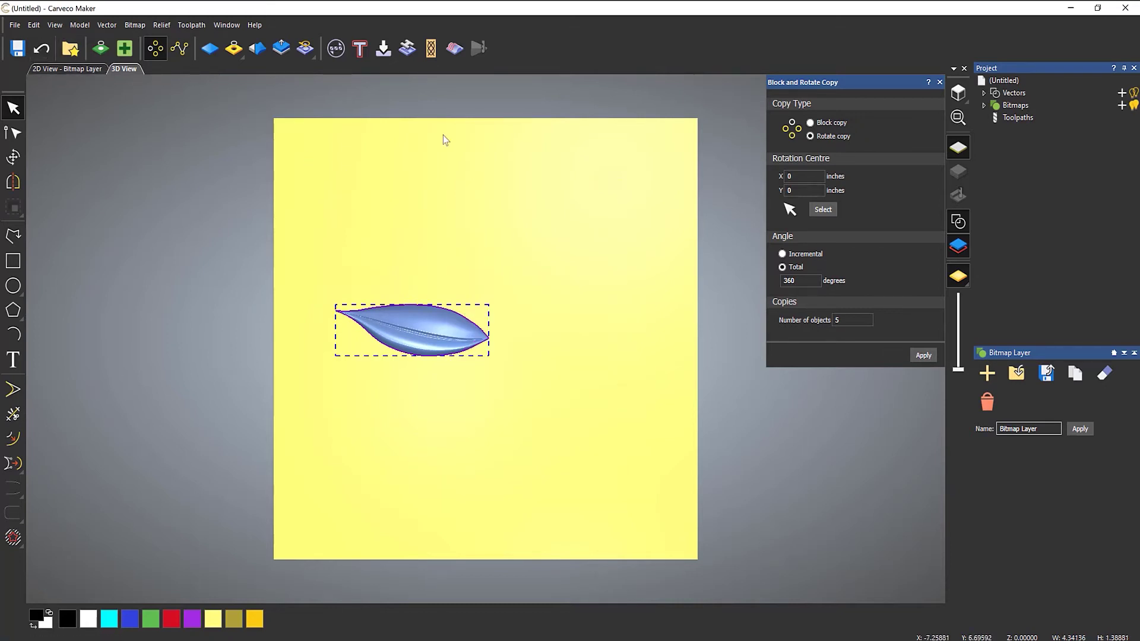
Step: Set Number of objects to 20 and rotate-copy the leaf into a 20-petal flower
double_click(844, 320)
text(20)
click(921, 356)
click(940, 82)
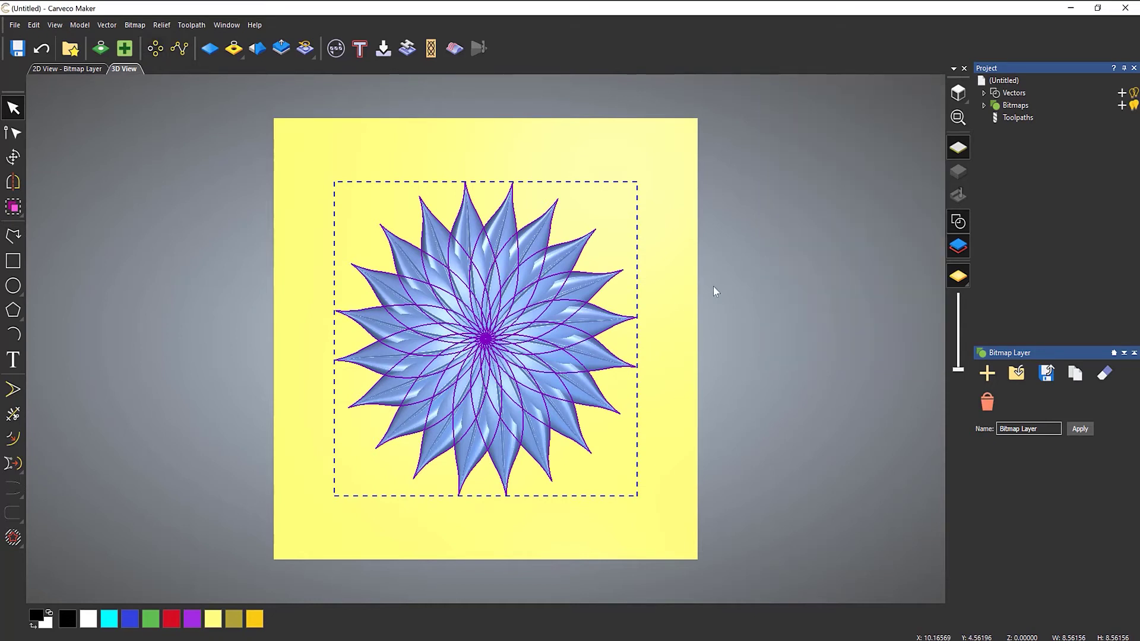
Step: Clear the vector selection and orbit and zoom to view the 20-petal rosette at an angle
click(671, 308)
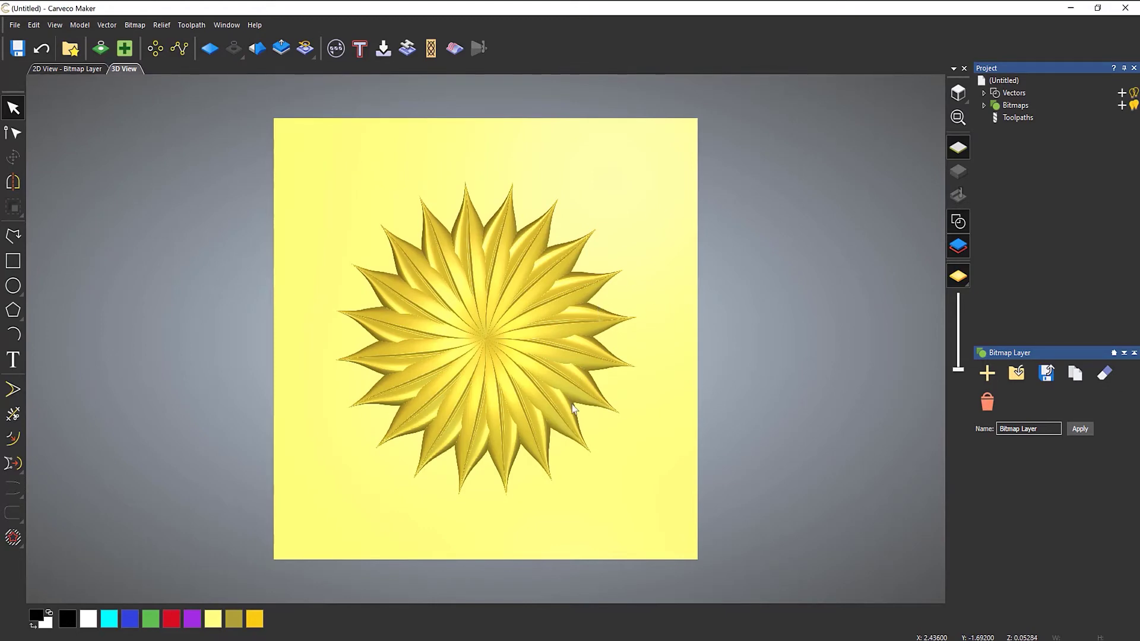
drag(652, 307, 519, 349)
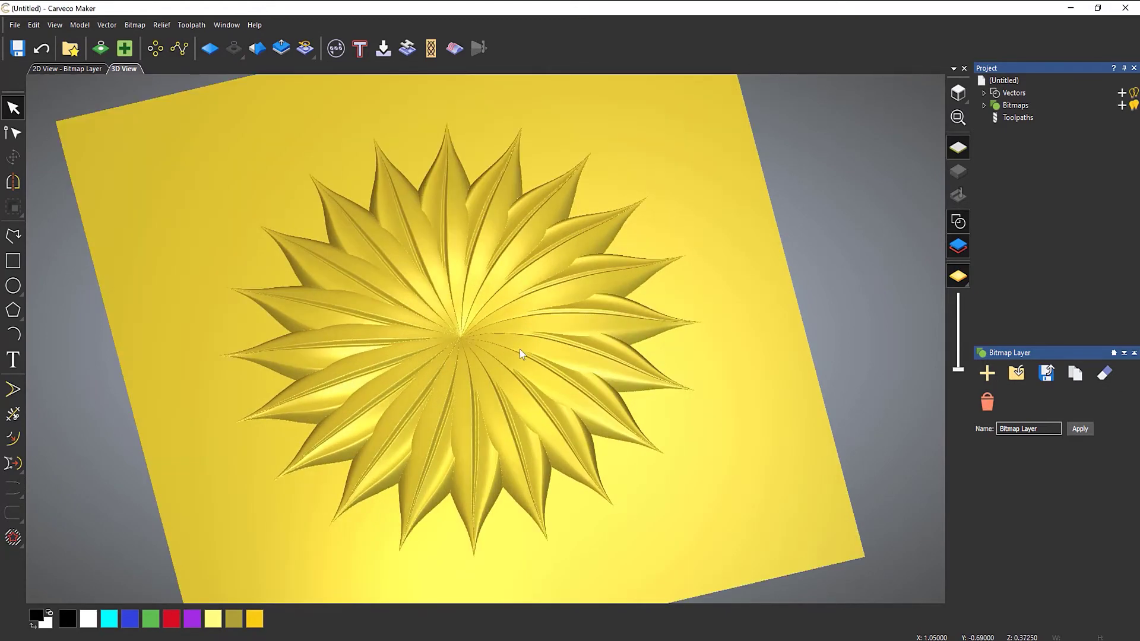
scroll(432, 330, up, 2)
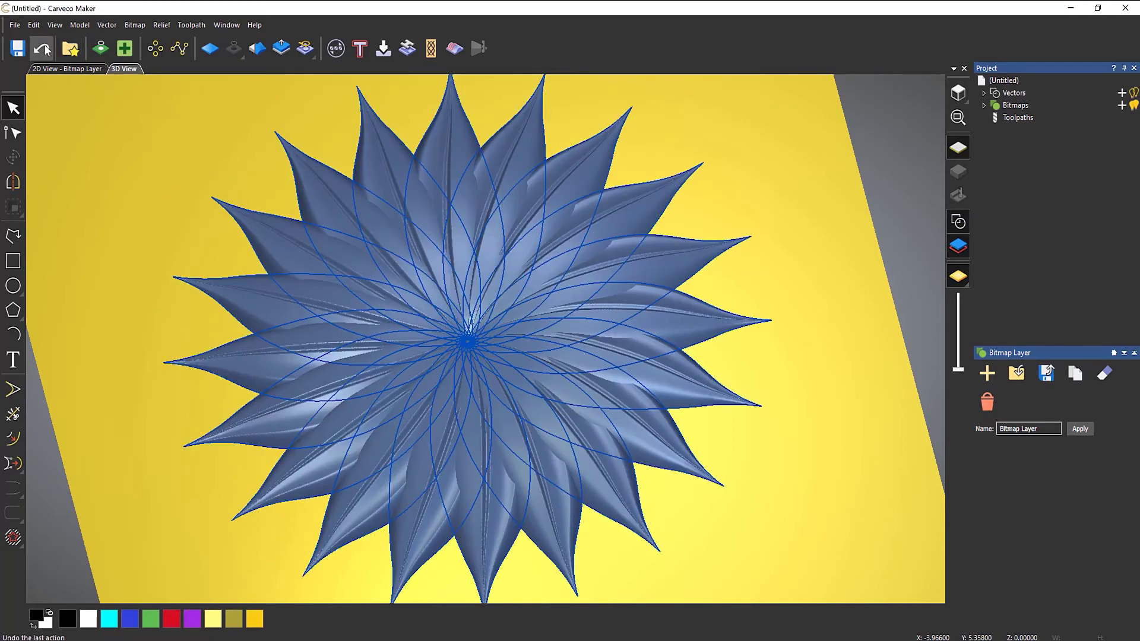
Step: Select the right-hand petals and nudge the up-right petal slightly upward
drag(611, 423, 609, 425)
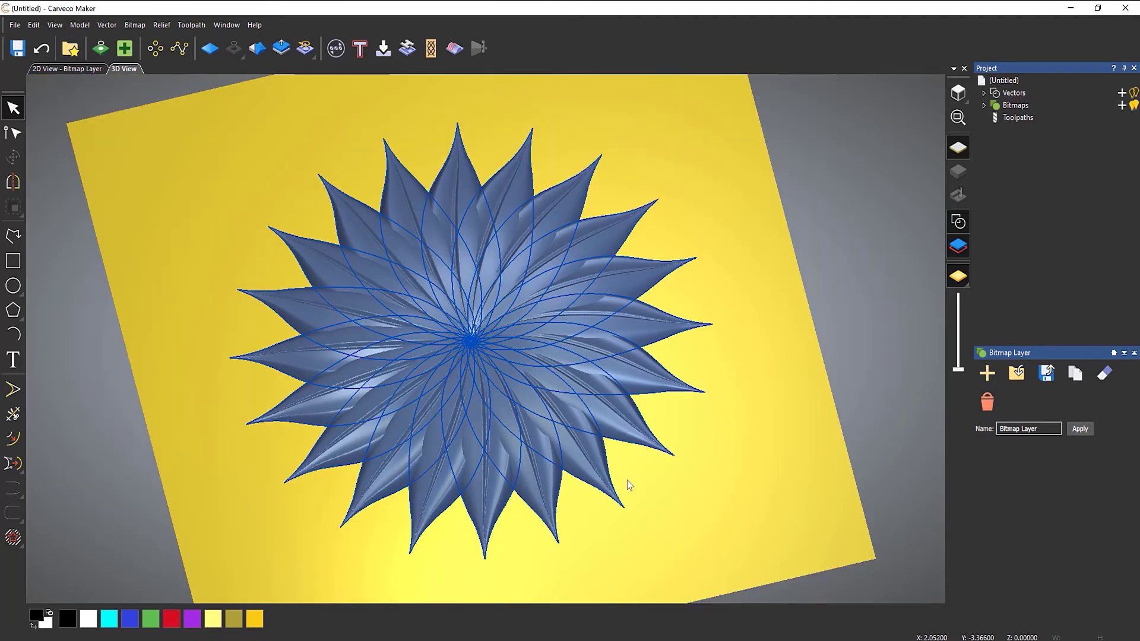
click(607, 485)
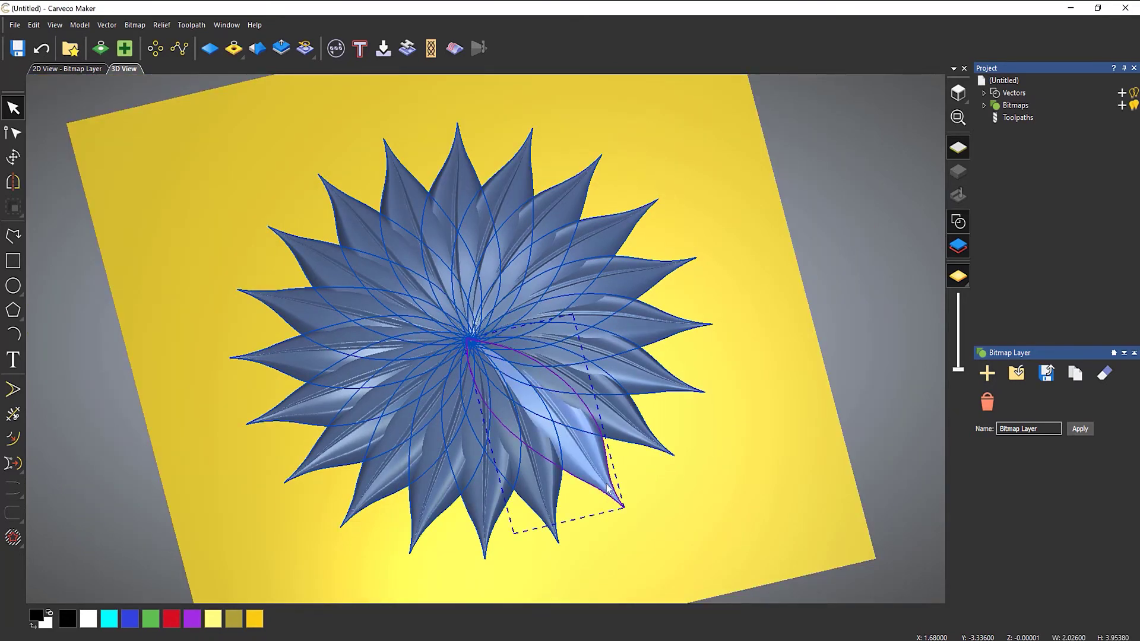
click(645, 451)
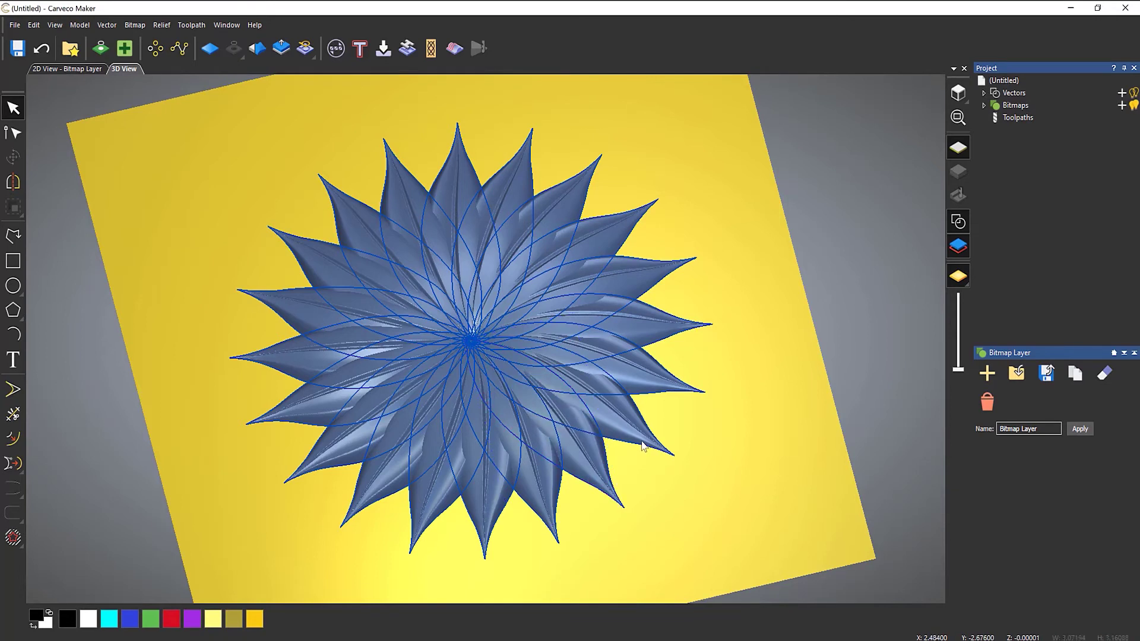
click(679, 393)
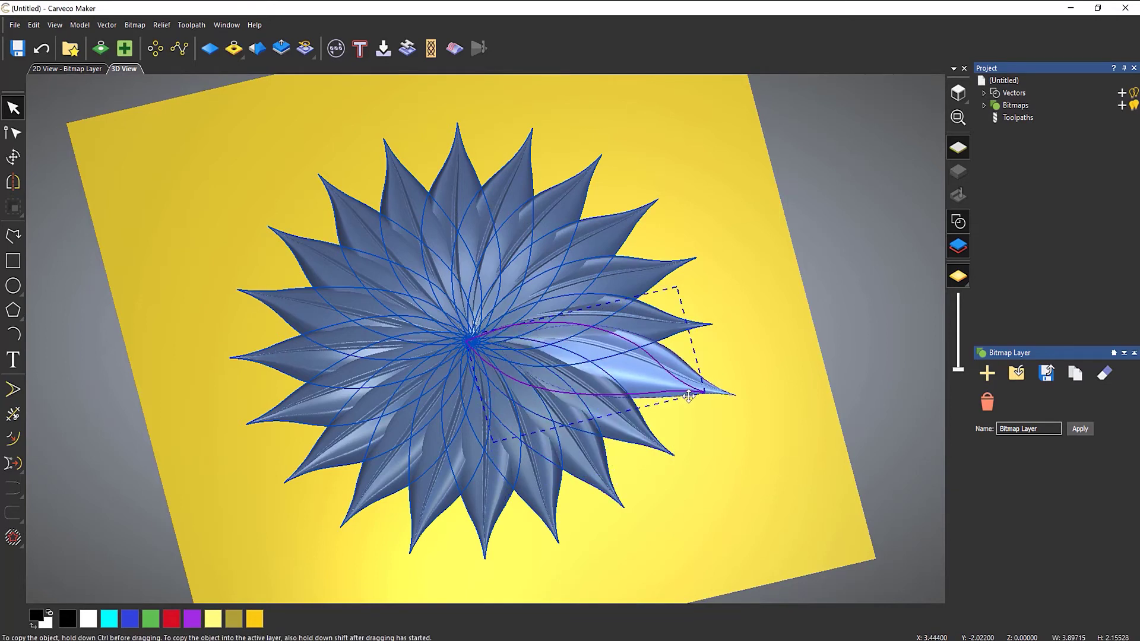
click(551, 191)
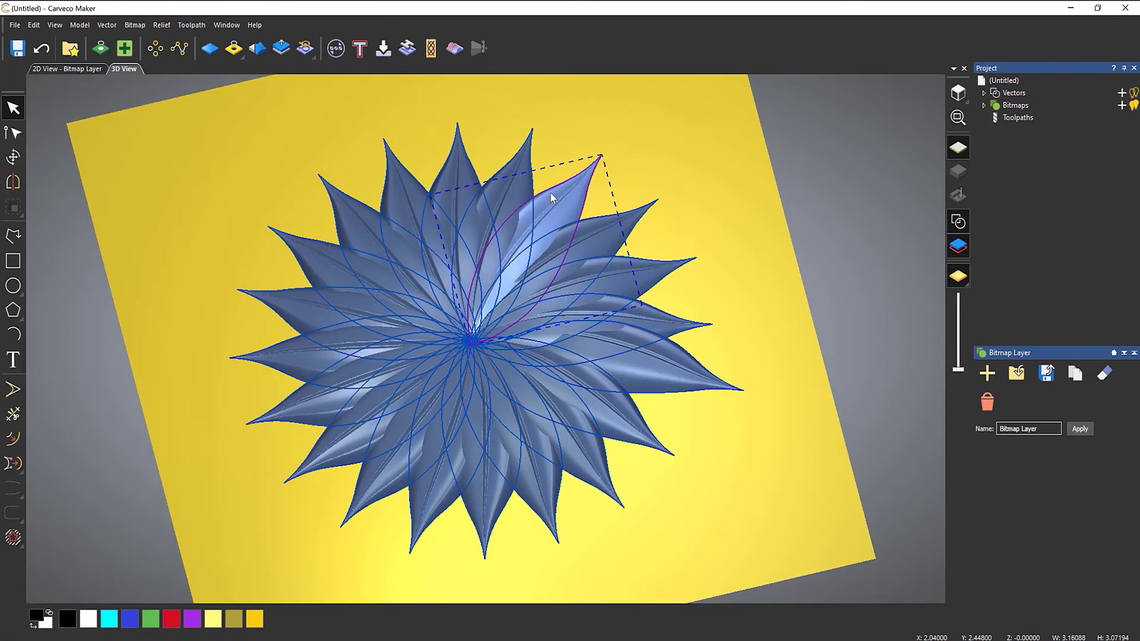
drag(551, 188, 553, 172)
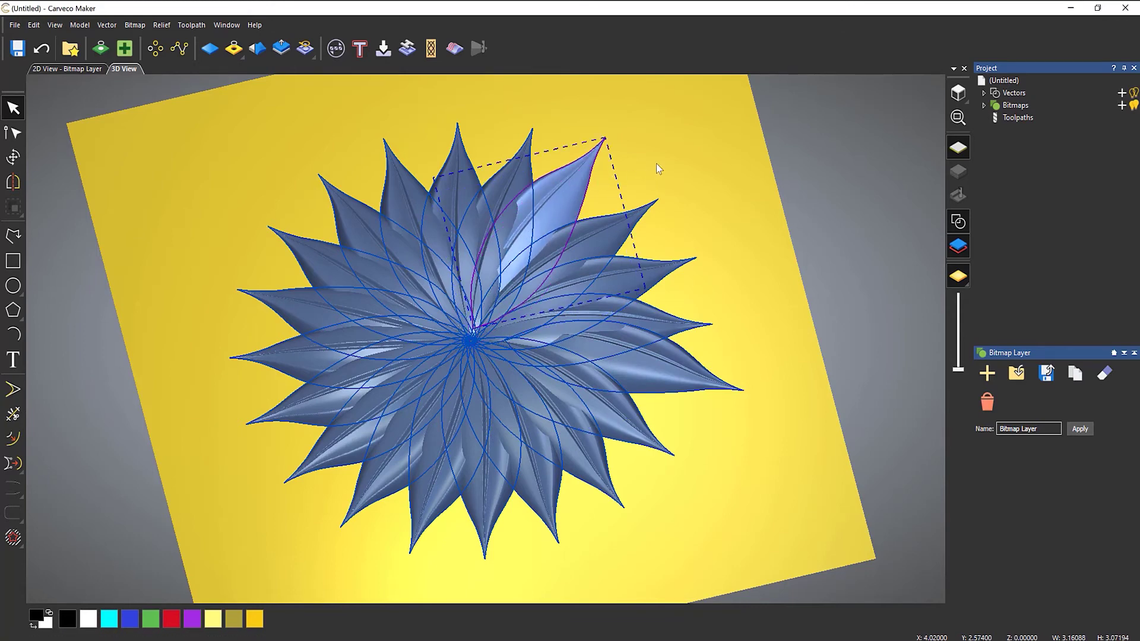
Step: Rotate the up-right petal to −15.43 degrees and shift the upper-left petal left
key(ctrl+t)
drag(672, 158, 645, 107)
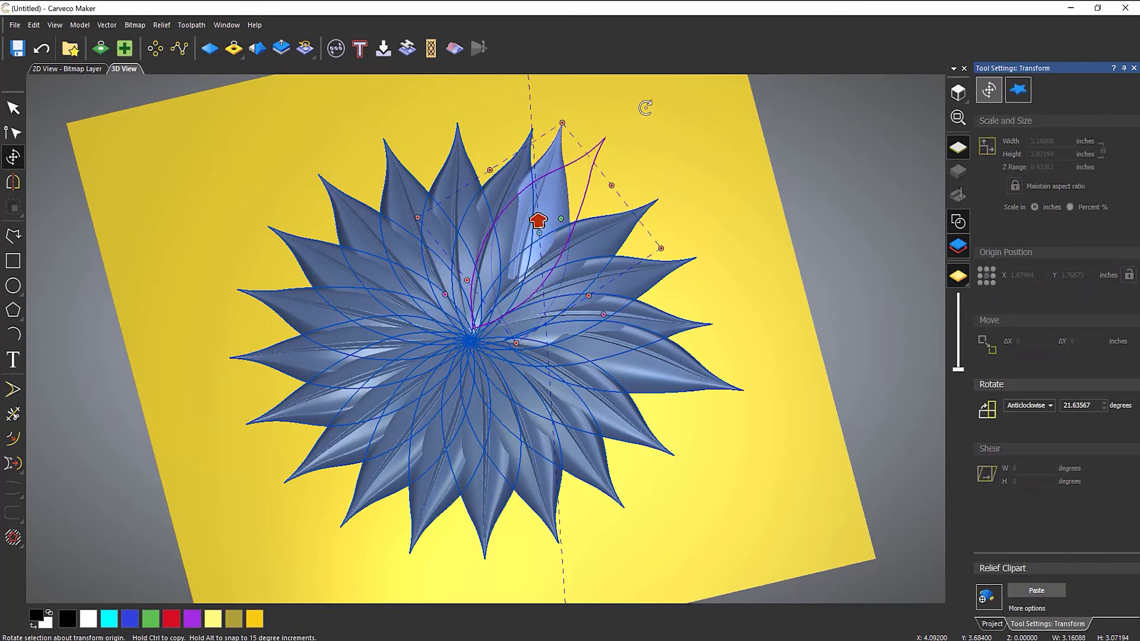
drag(557, 186, 576, 195)
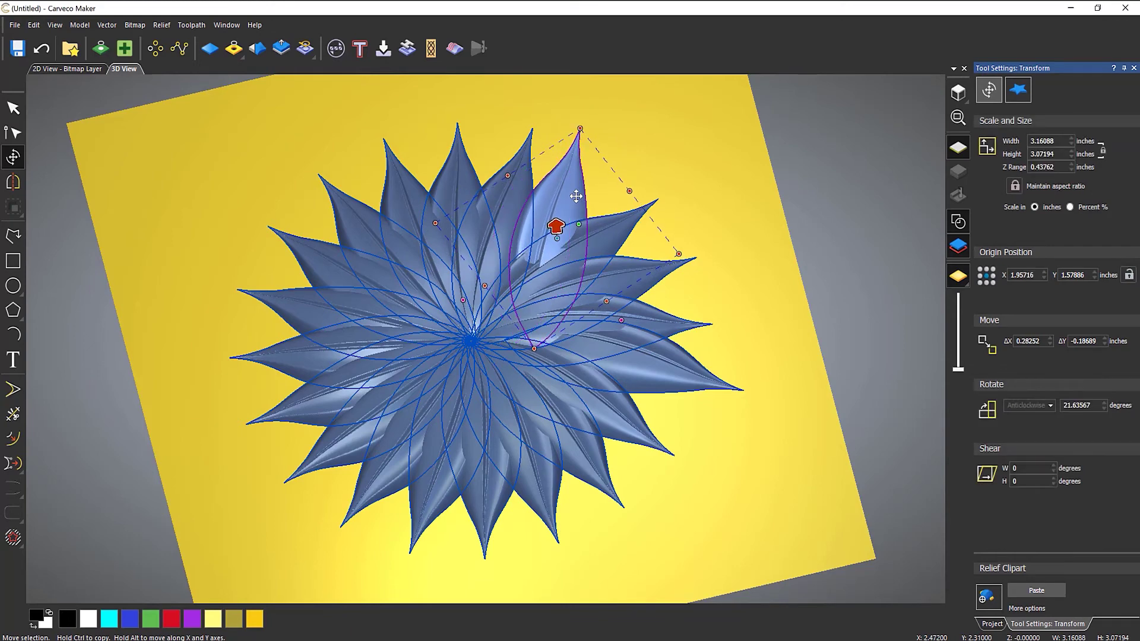
drag(656, 144, 672, 159)
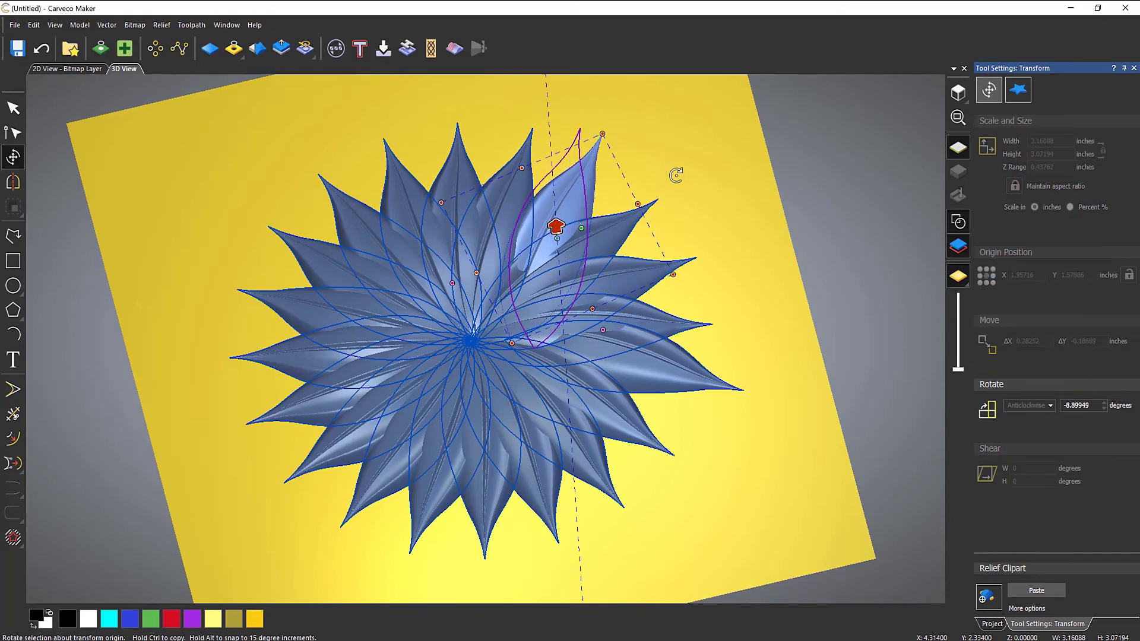
drag(675, 175, 676, 180)
click(358, 204)
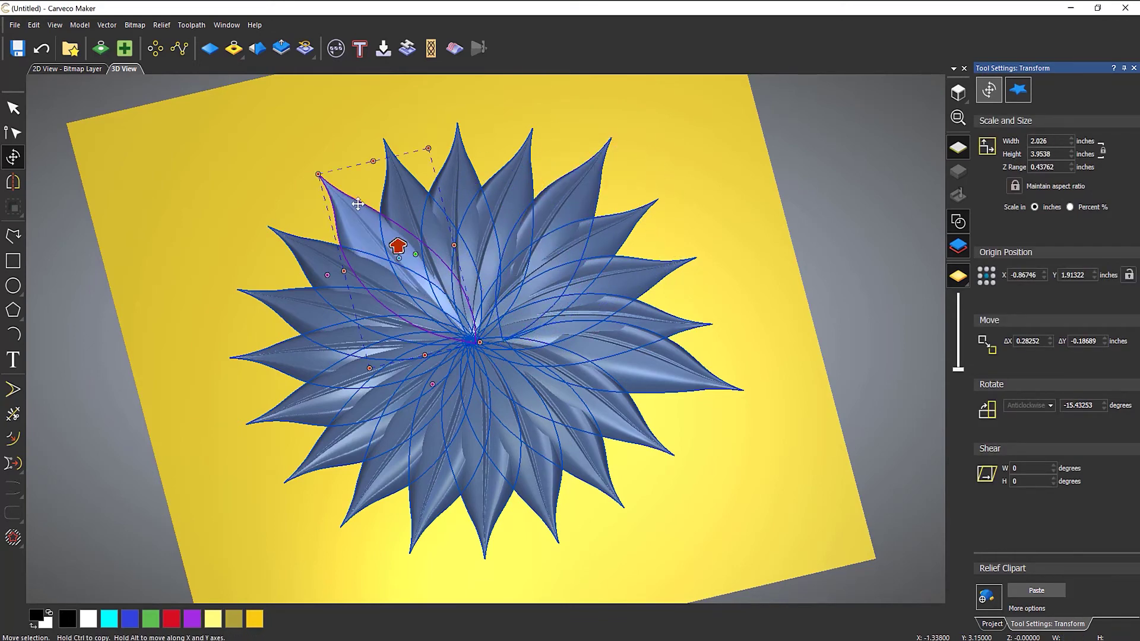
mouse_move(396, 246)
mouse_down()
mouse_move(383, 249)
mouse_move(382, 224)
mouse_move(383, 247)
mouse_up()
Step: Lower the relief heights of the top, upper-right and bottom petals, one to 0.21508 inches
click(513, 184)
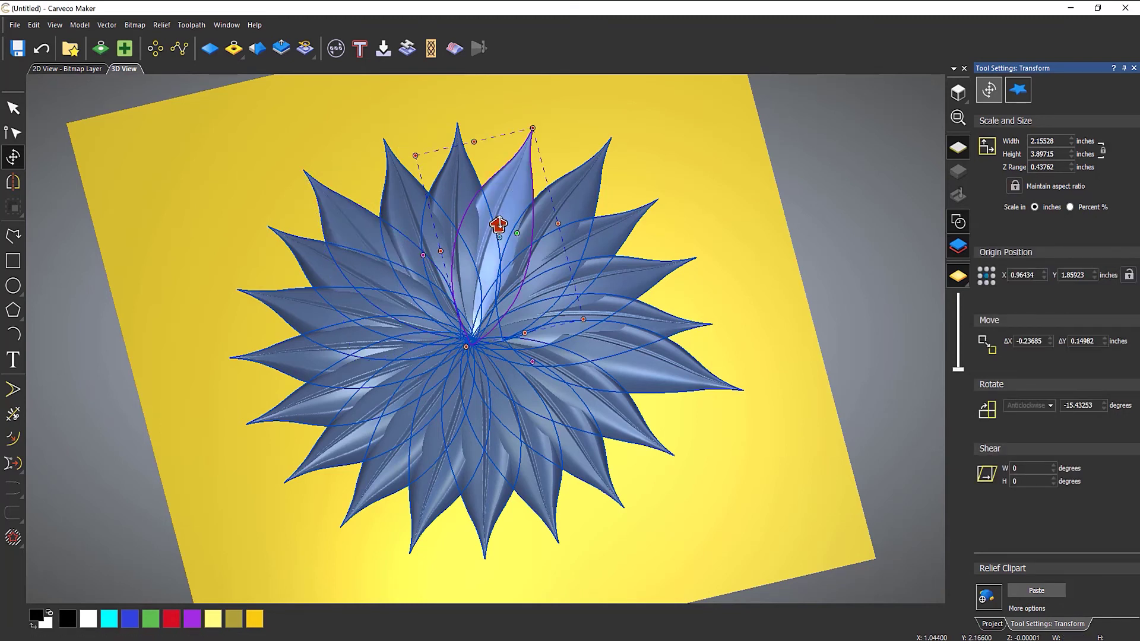
drag(497, 225, 499, 234)
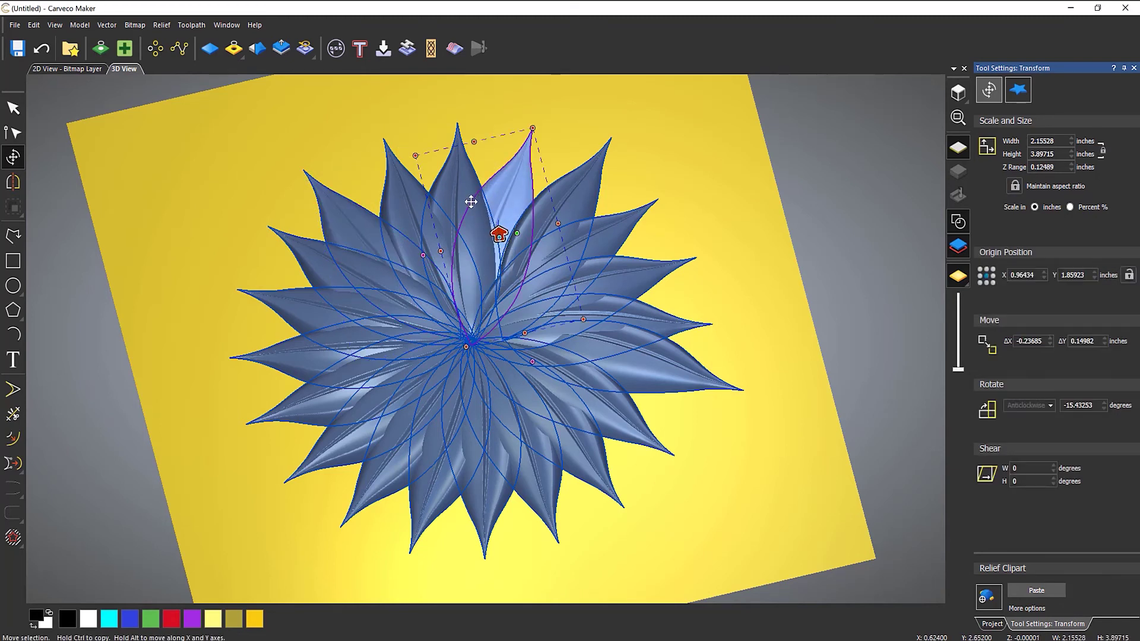
click(606, 232)
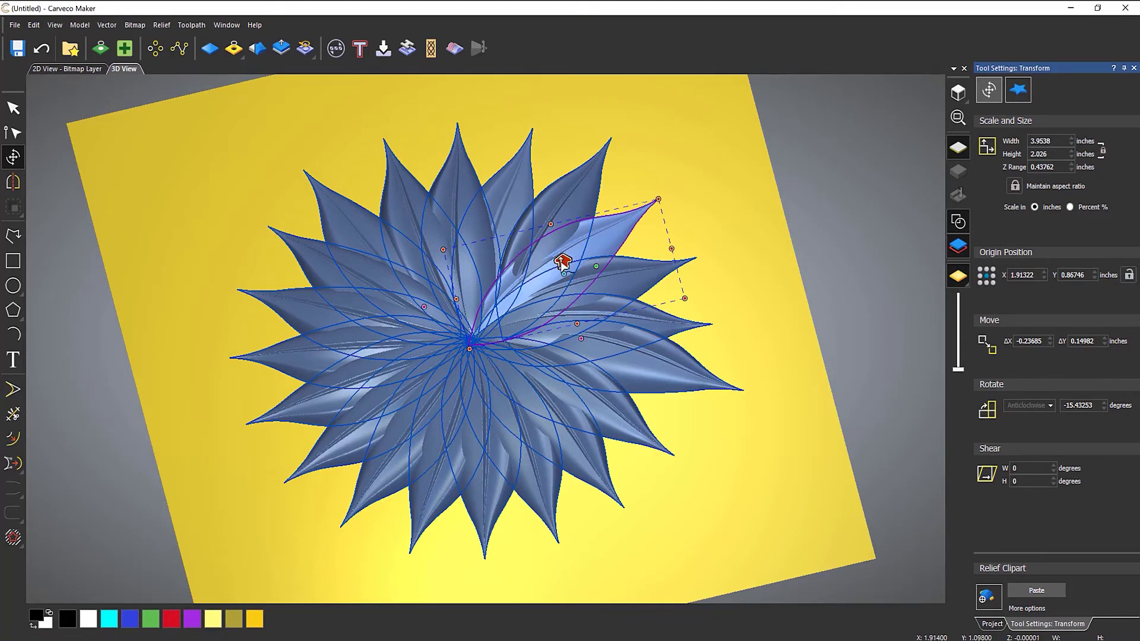
drag(562, 261, 563, 271)
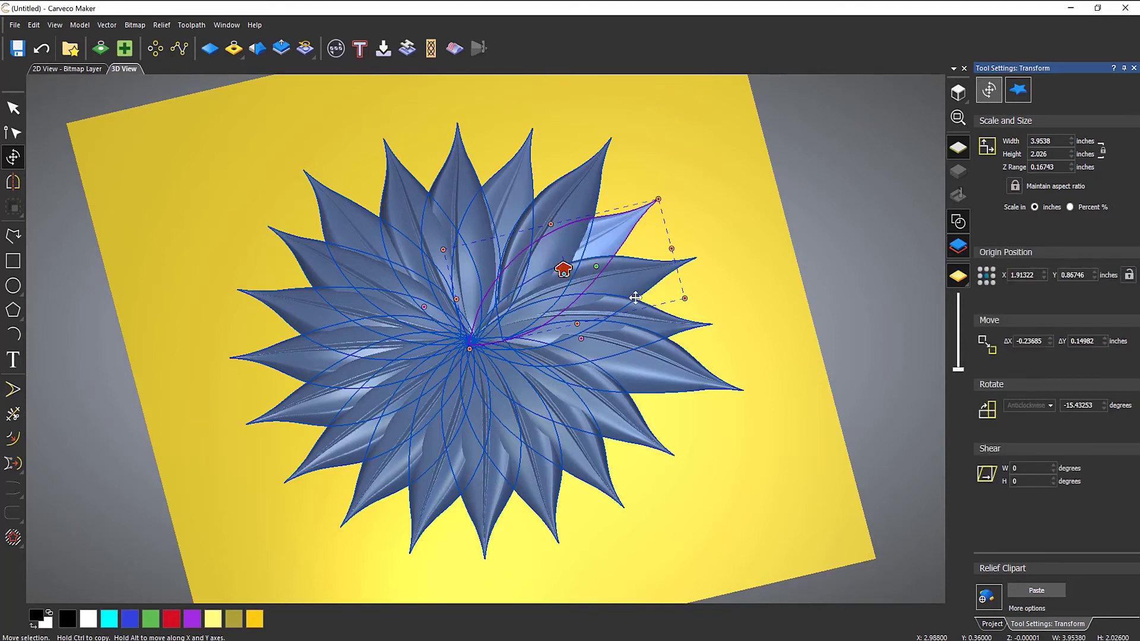
click(653, 316)
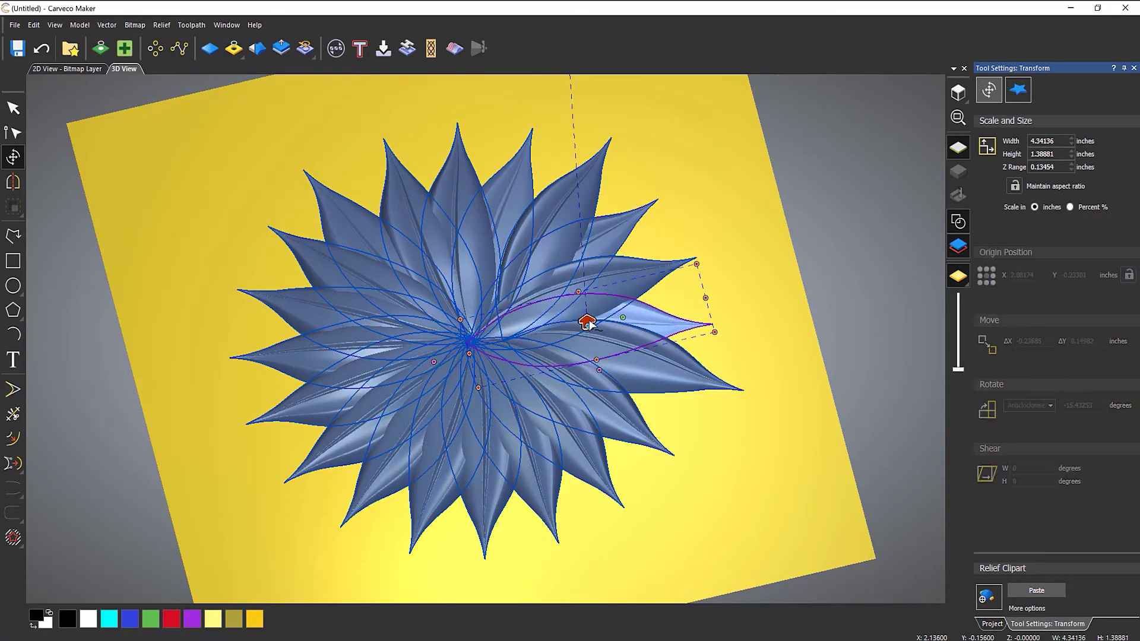
click(570, 387)
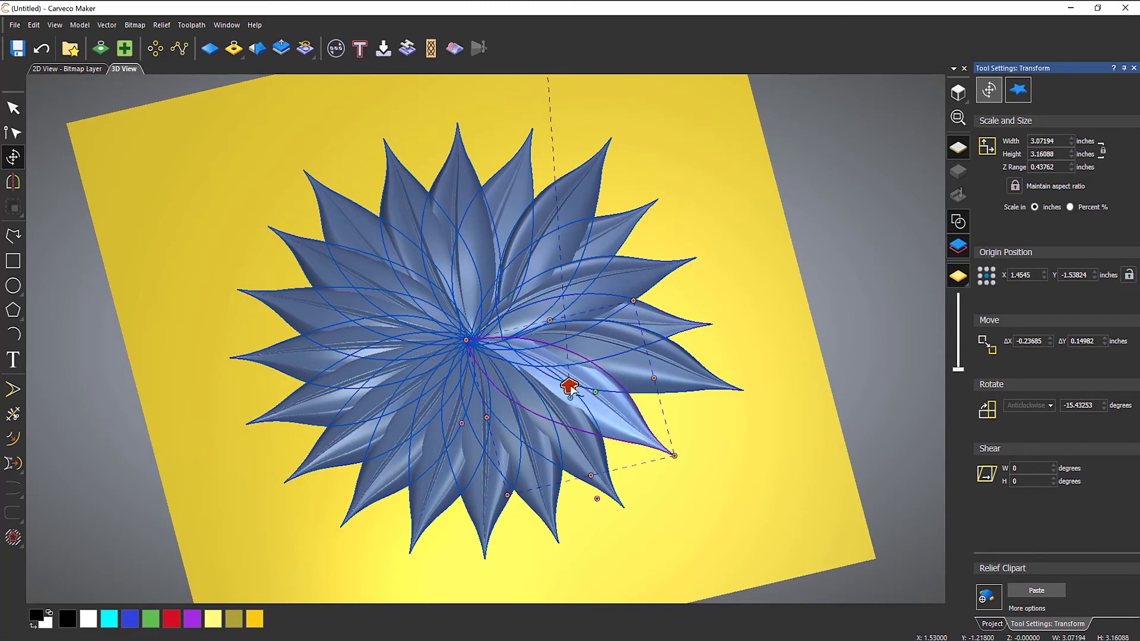
click(538, 427)
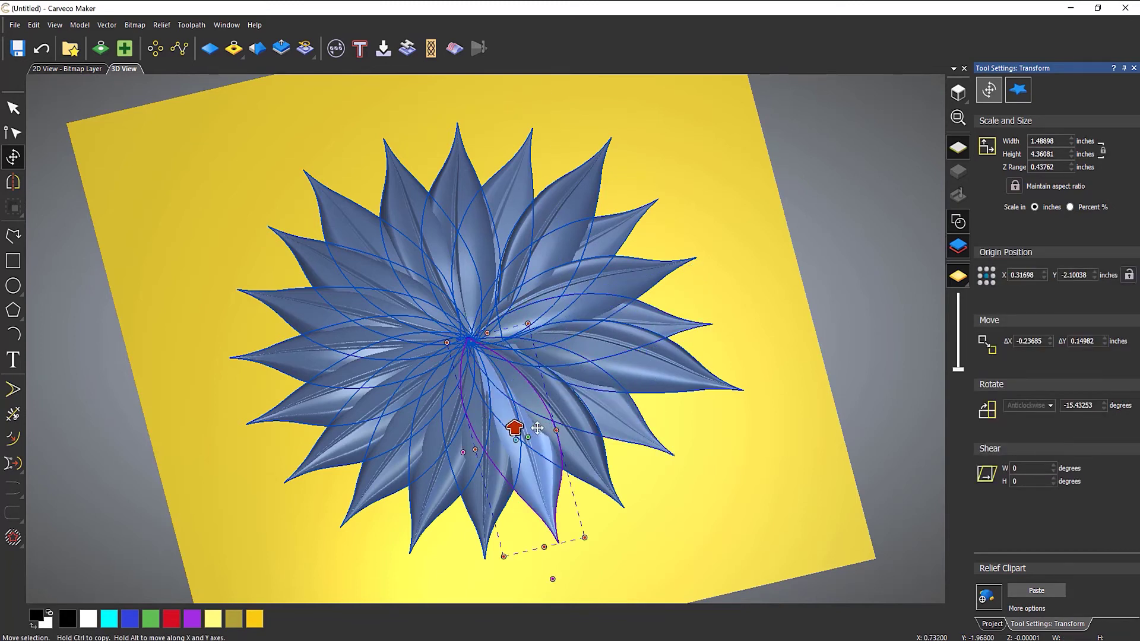
drag(515, 427, 515, 435)
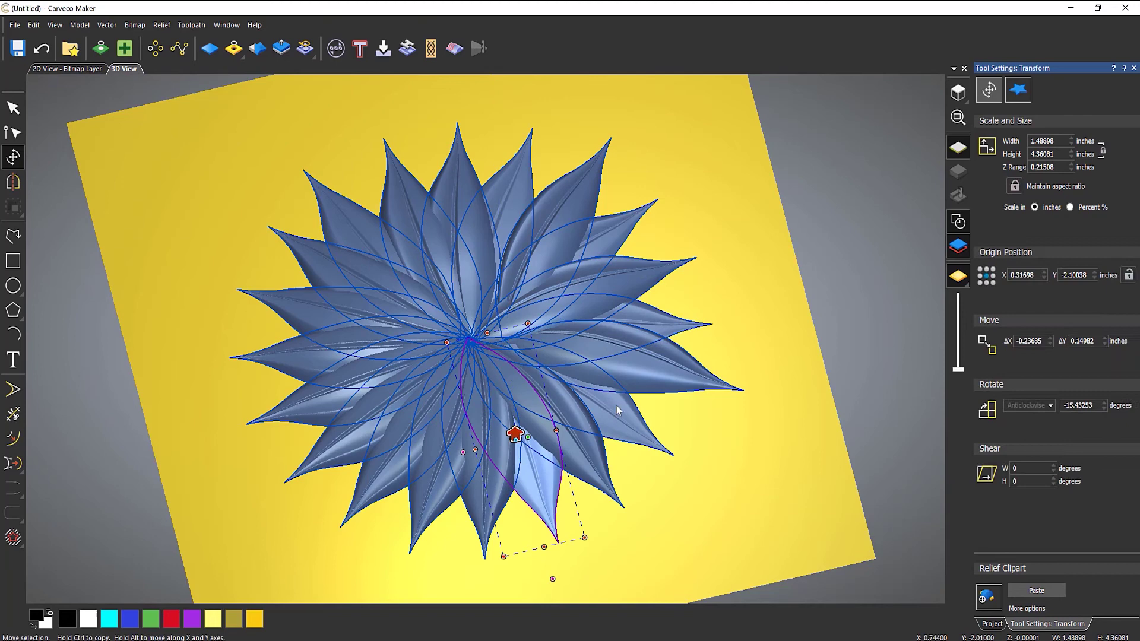
Step: Finish transforming, clear the vector selection, and orbit to inspect the reworked relief
key(Escape)
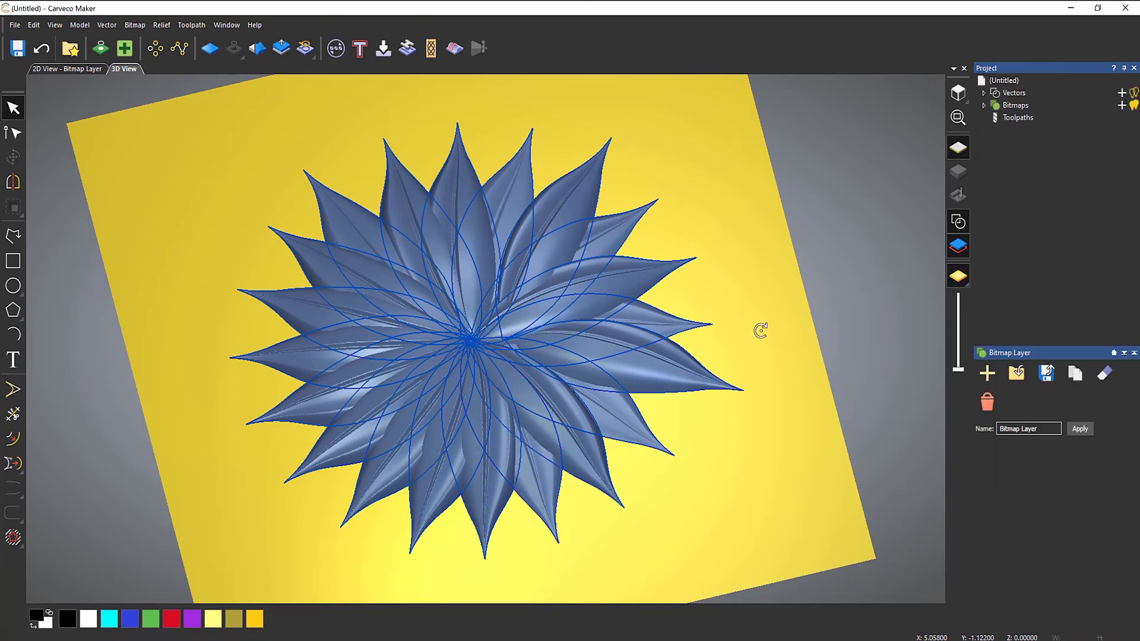
key(ctrl+a)
key(Escape)
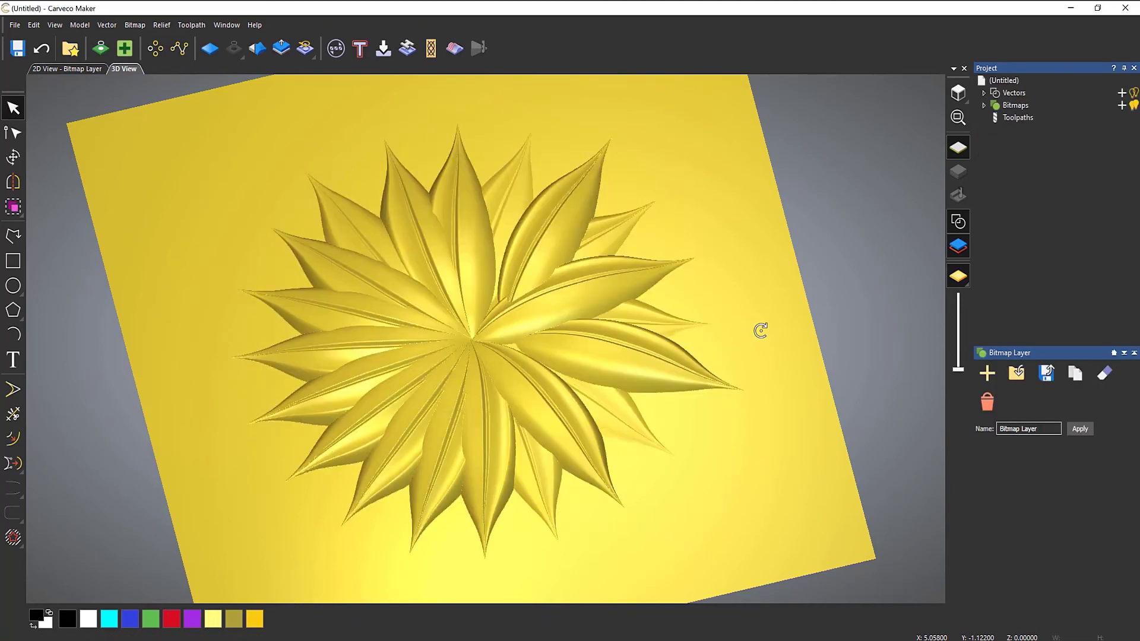
drag(519, 379, 533, 355)
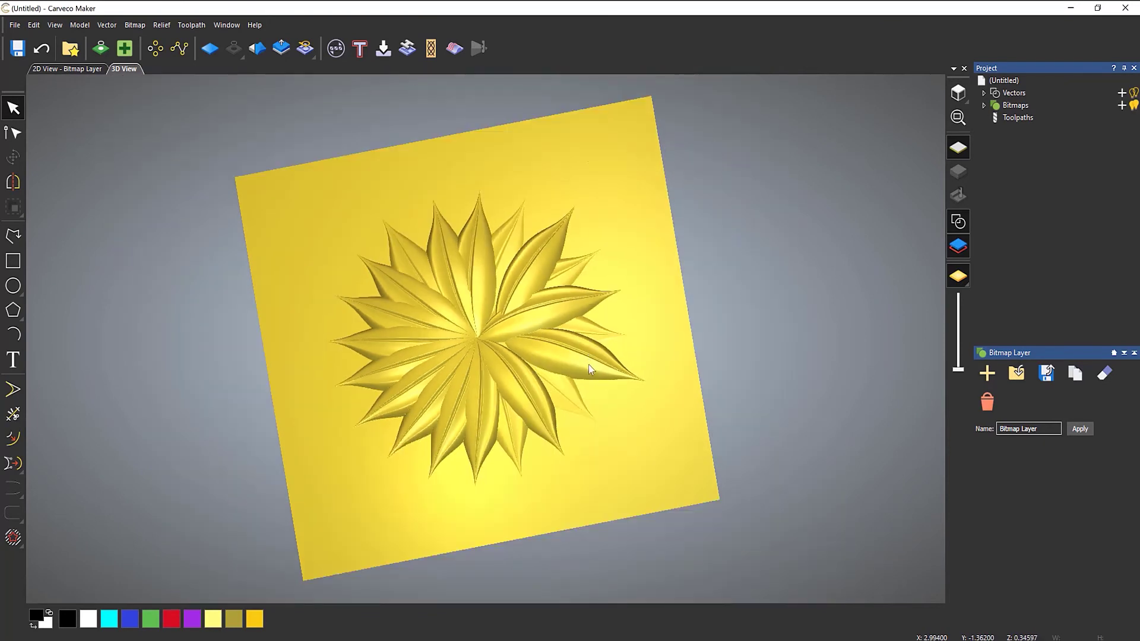
drag(589, 365, 597, 396)
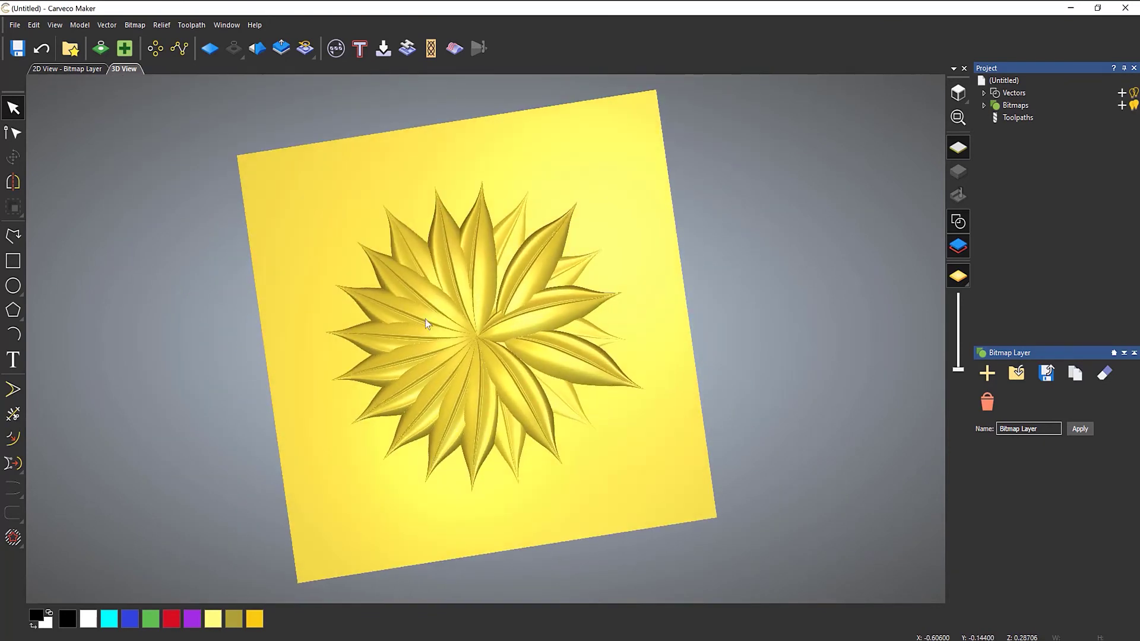
Step: Undo the petal edits and the rotate copy until only the original leaf remains
click(47, 54)
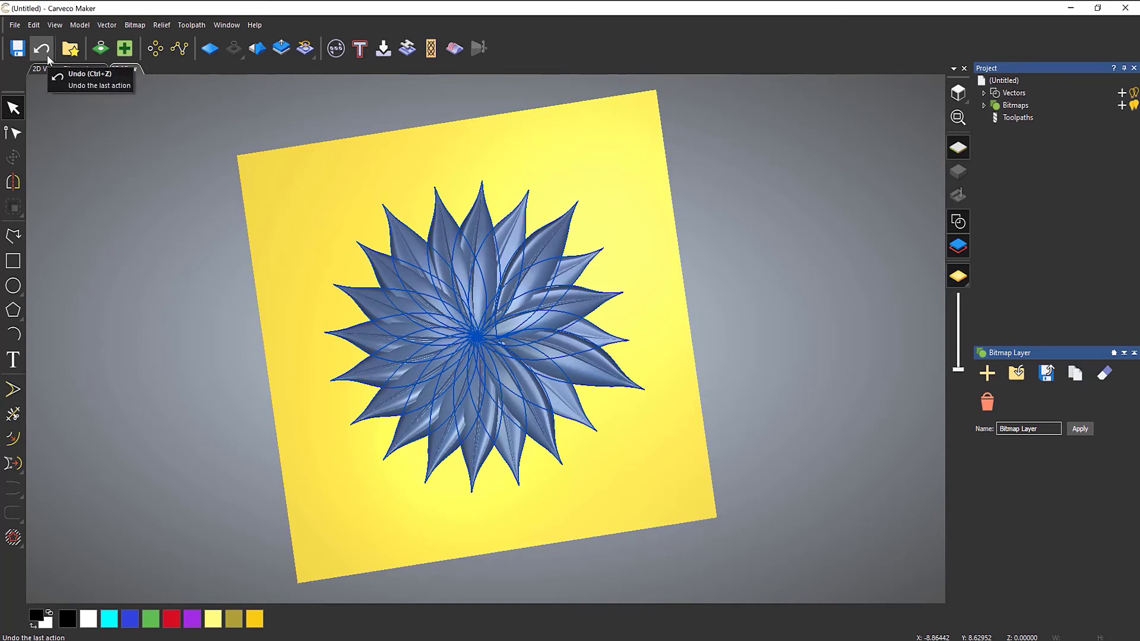
click(47, 54)
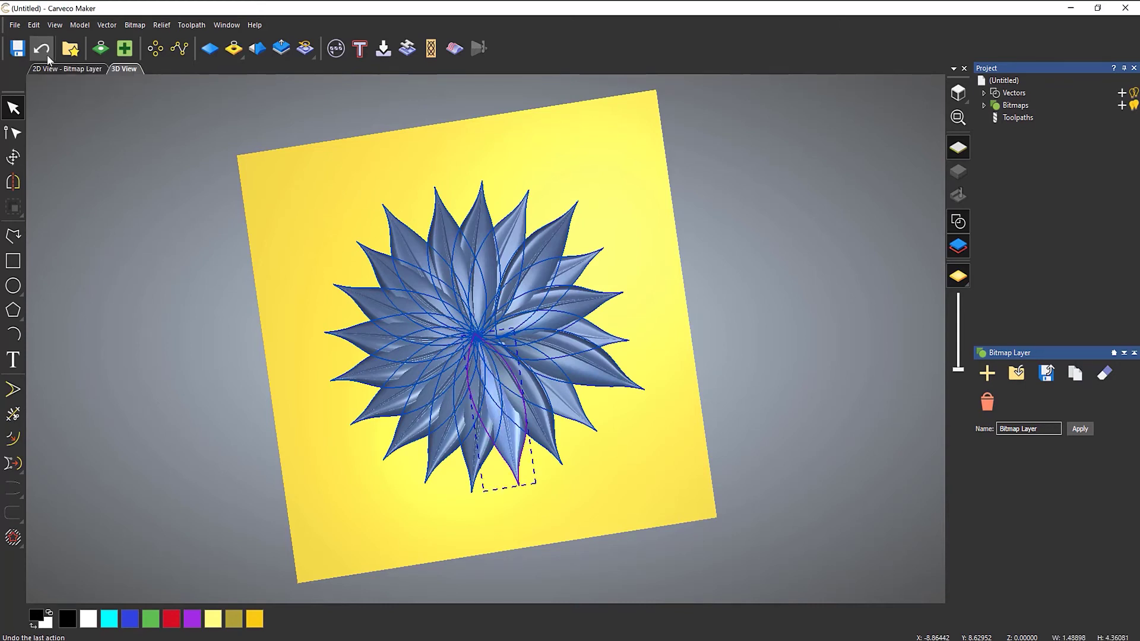
click(48, 54)
click(47, 54)
click(48, 54)
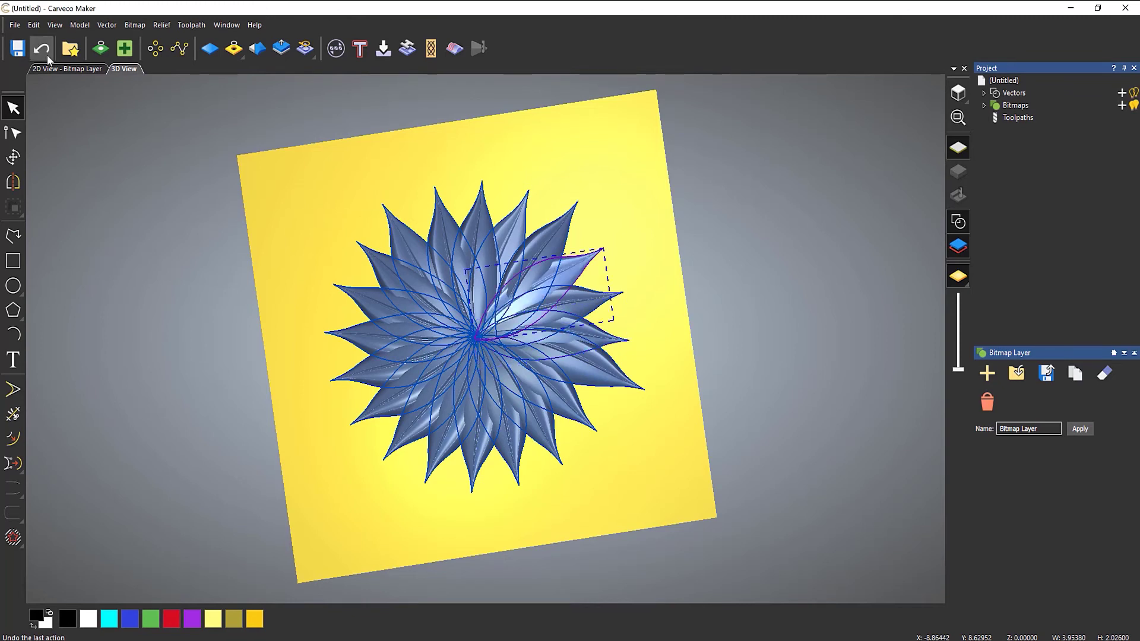
click(48, 55)
click(47, 54)
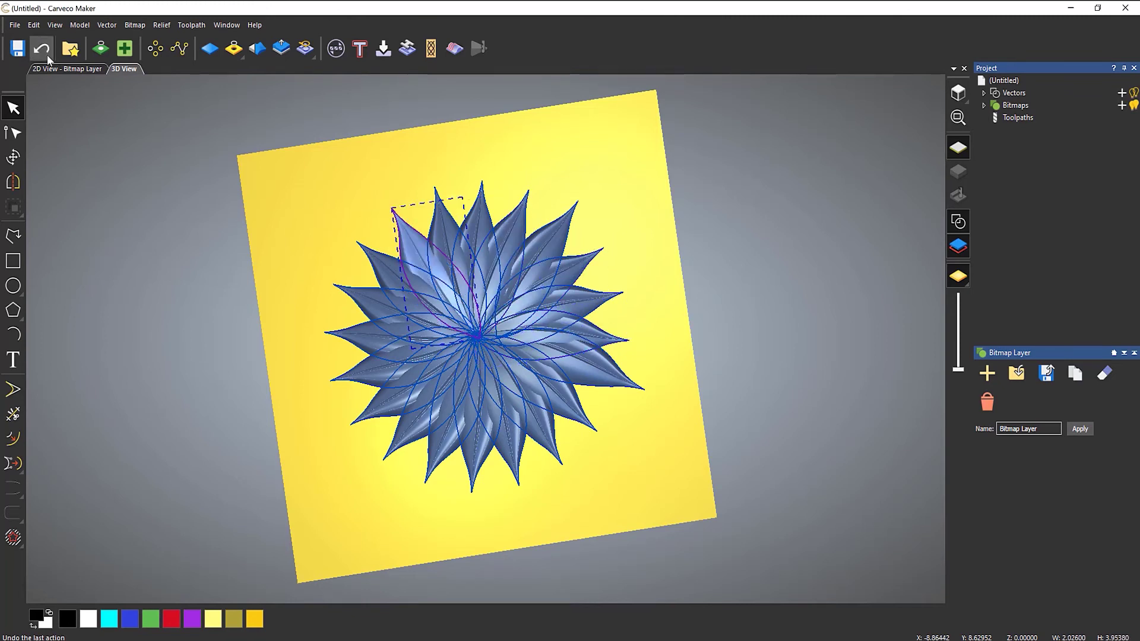
click(48, 55)
click(47, 55)
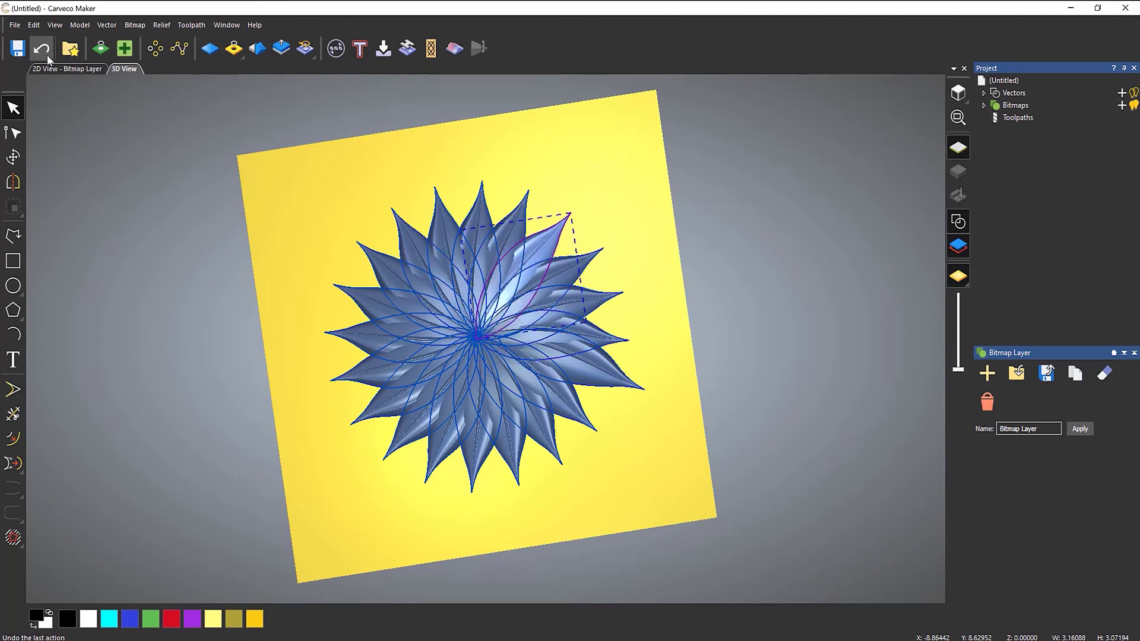
click(47, 55)
click(48, 55)
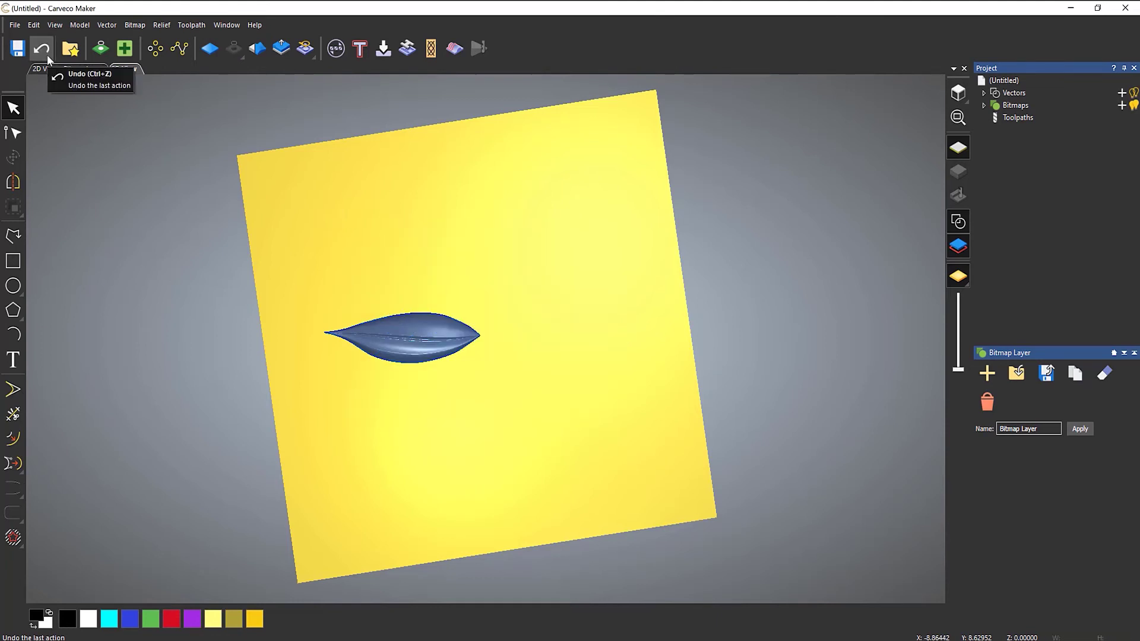
Step: Redo the Rotate Copy from the Edit menu to rebuild the 20-petal flower
click(467, 333)
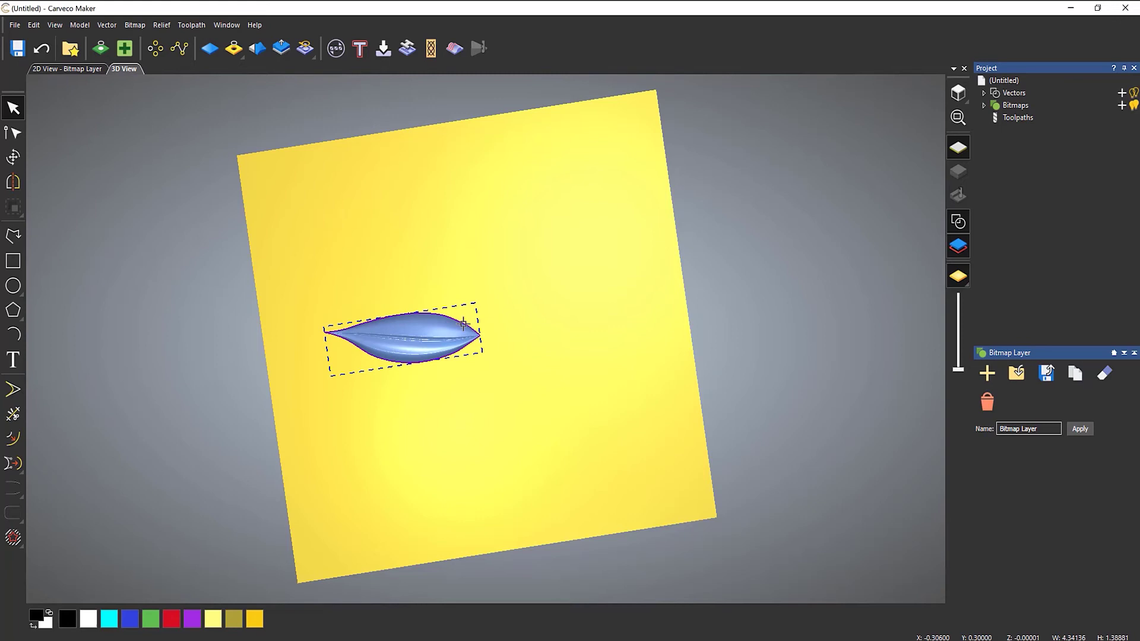
click(34, 25)
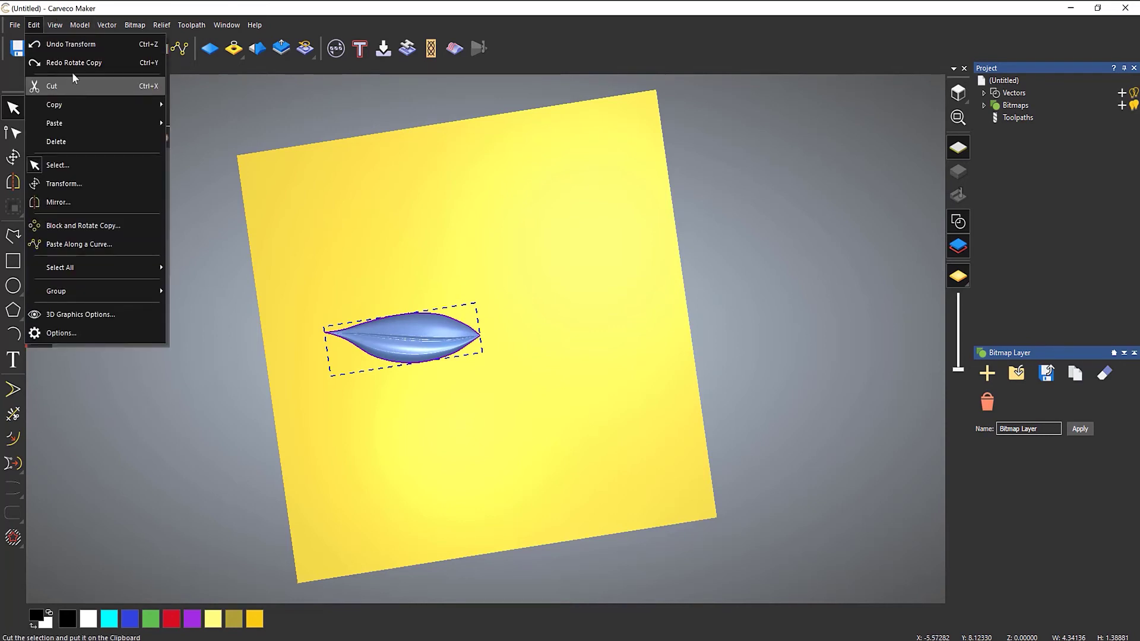
click(71, 63)
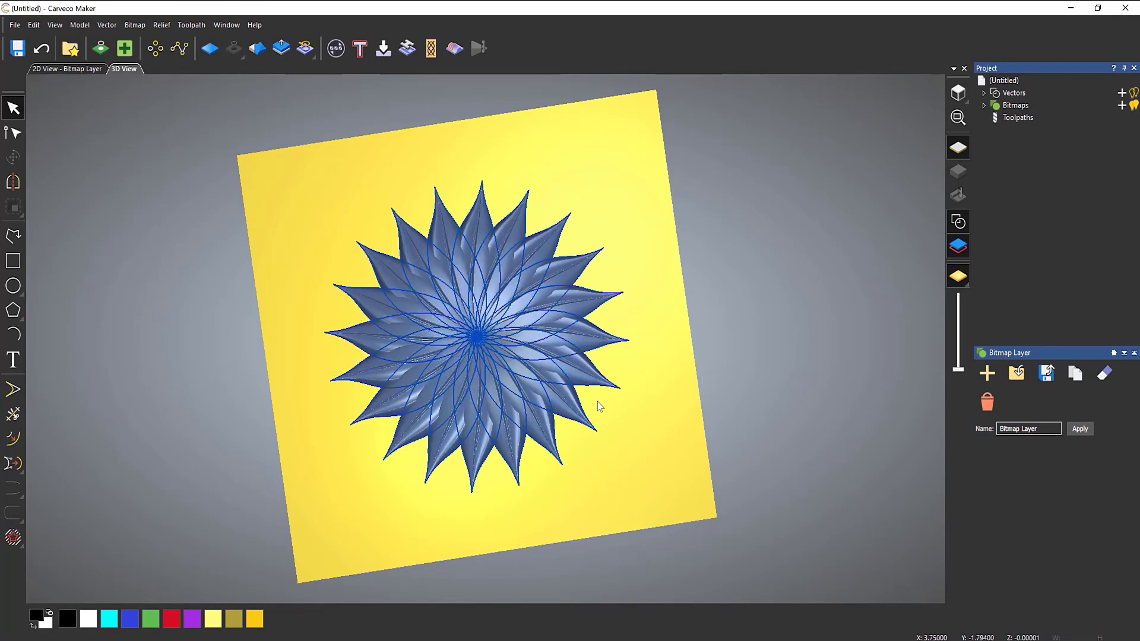
click(557, 442)
click(555, 436)
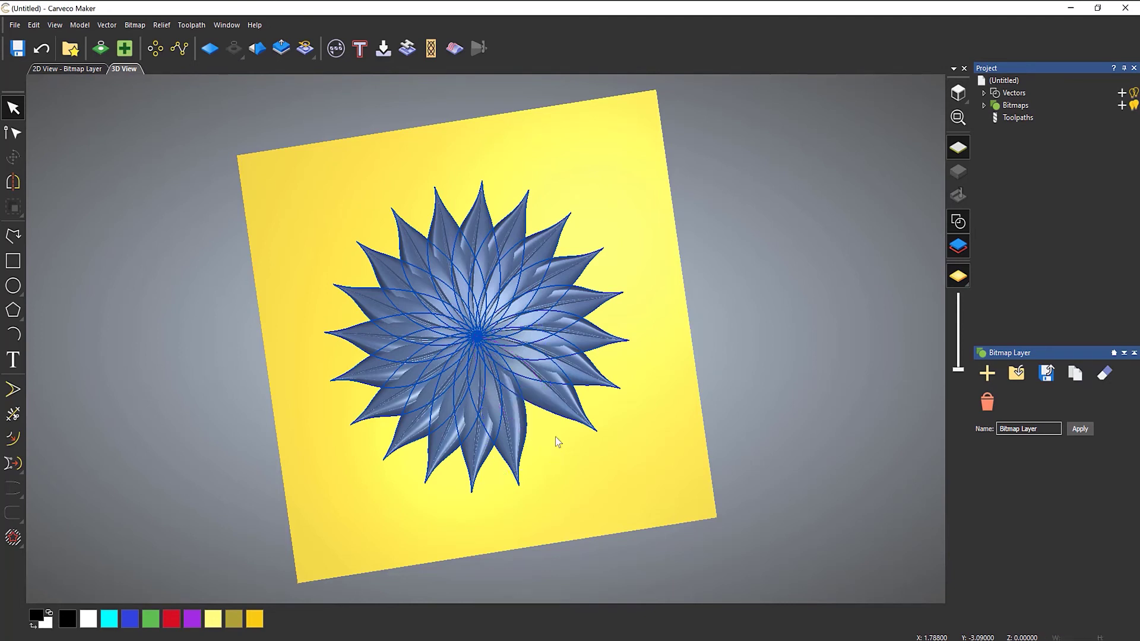
Step: Remove the top, right, lower, left and upper-left petals, then clear the selection
click(479, 203)
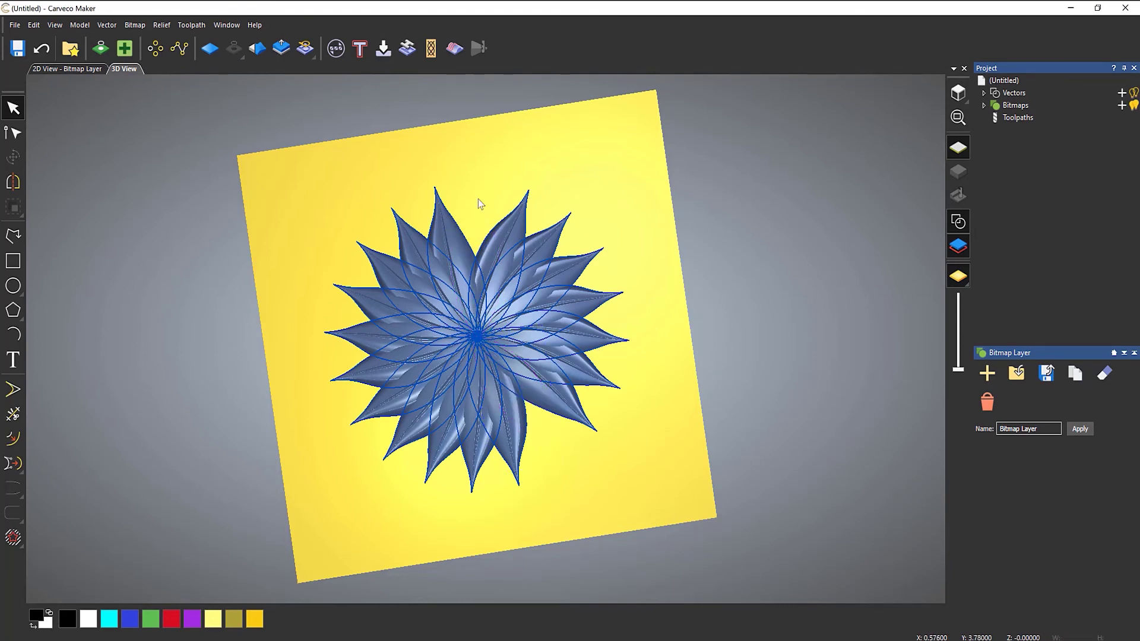
click(595, 302)
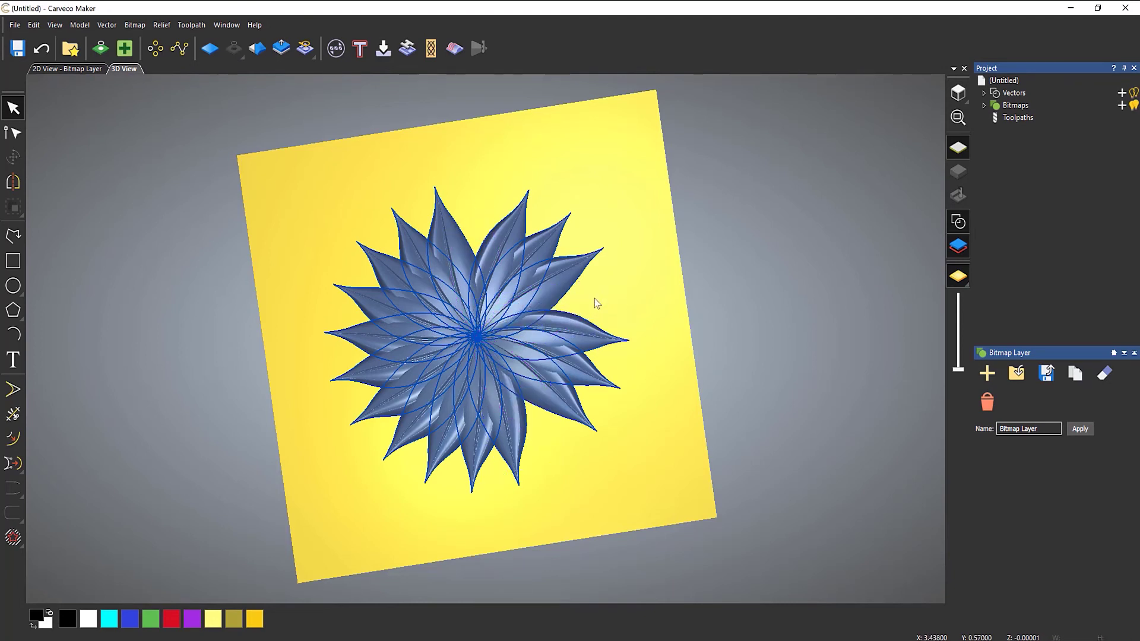
click(449, 466)
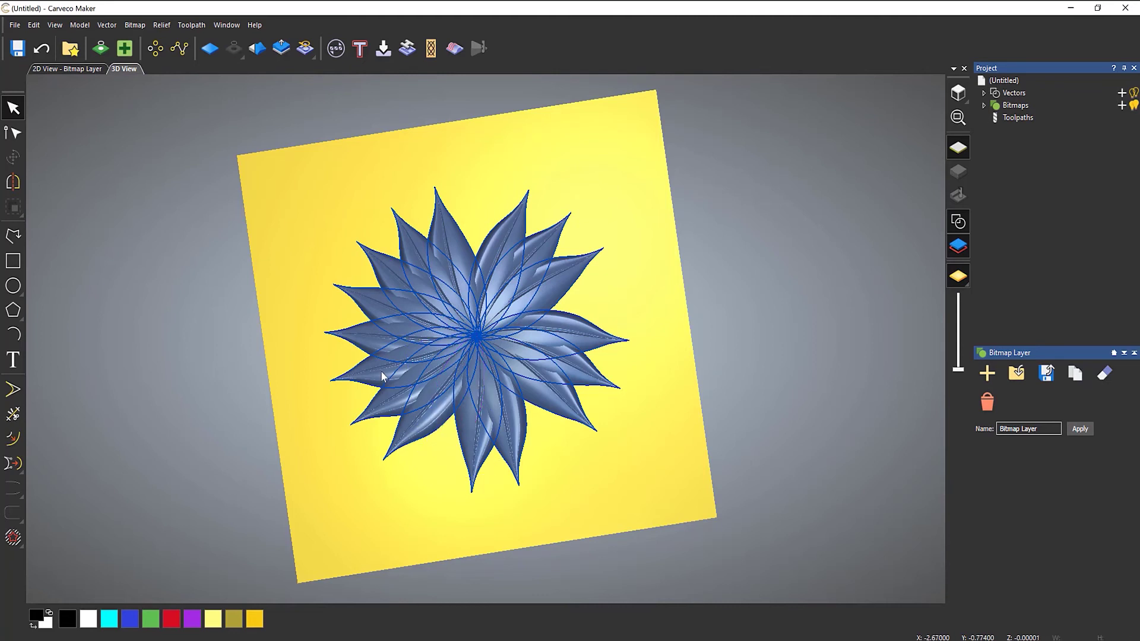
click(359, 330)
click(376, 255)
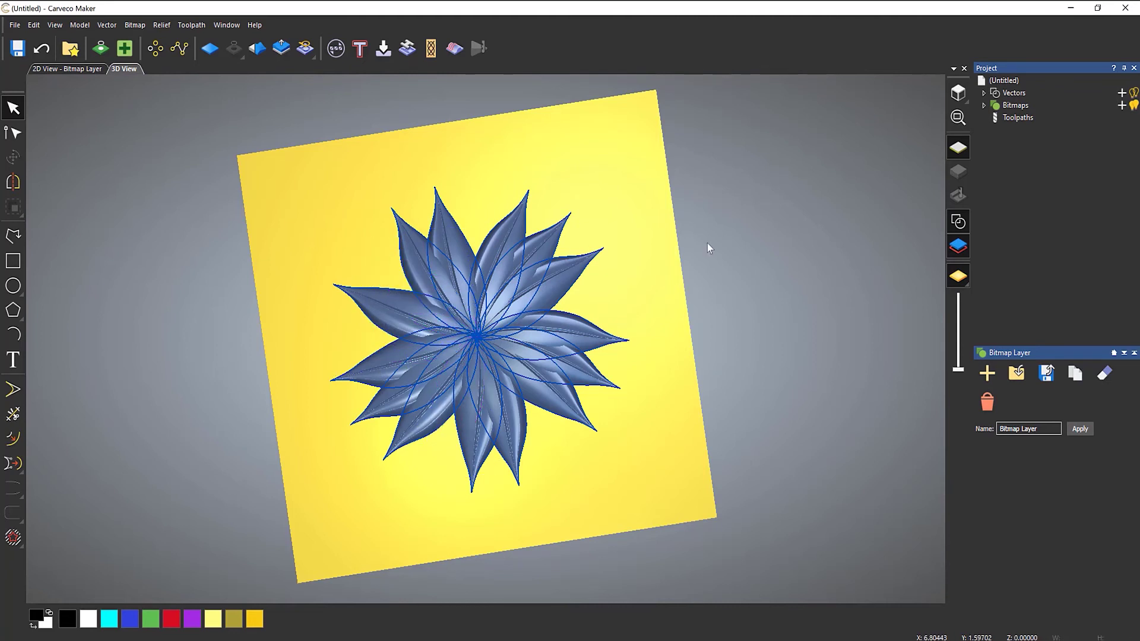
key(ctrl+a)
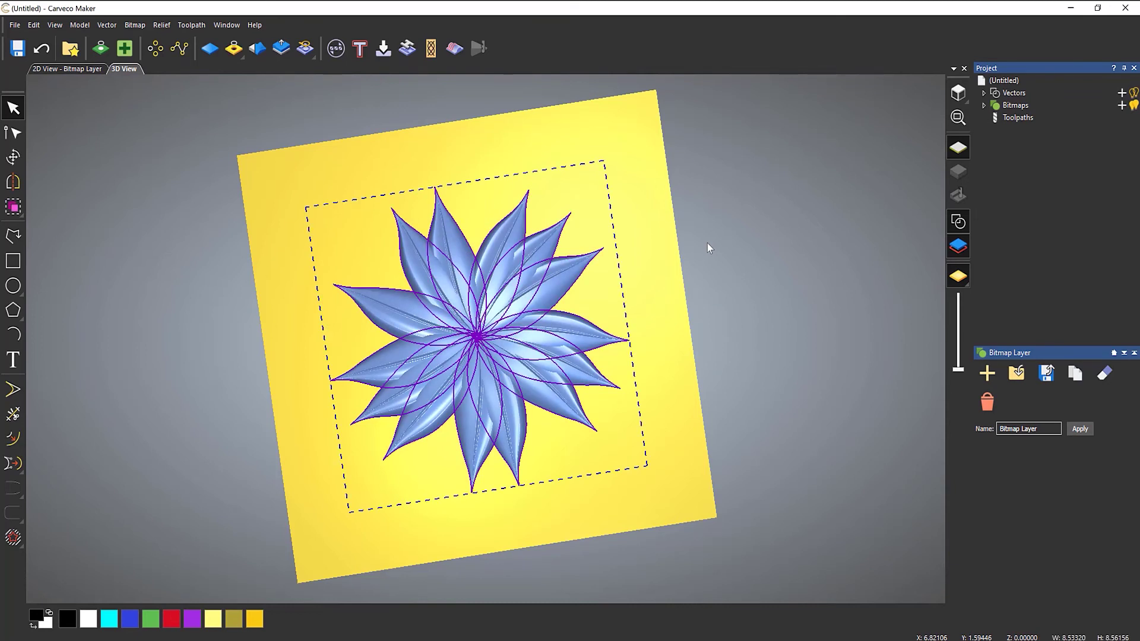
key(Escape)
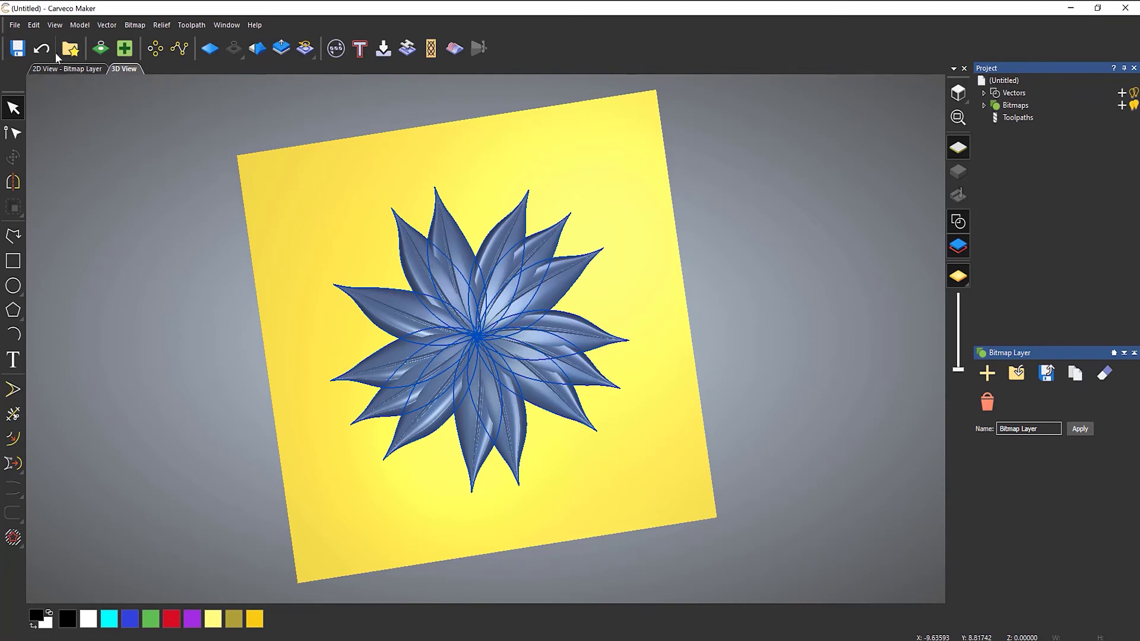
Step: Box-select and remove the whole flower, then move the remaining leaf to the lower-left corner
drag(261, 162, 742, 519)
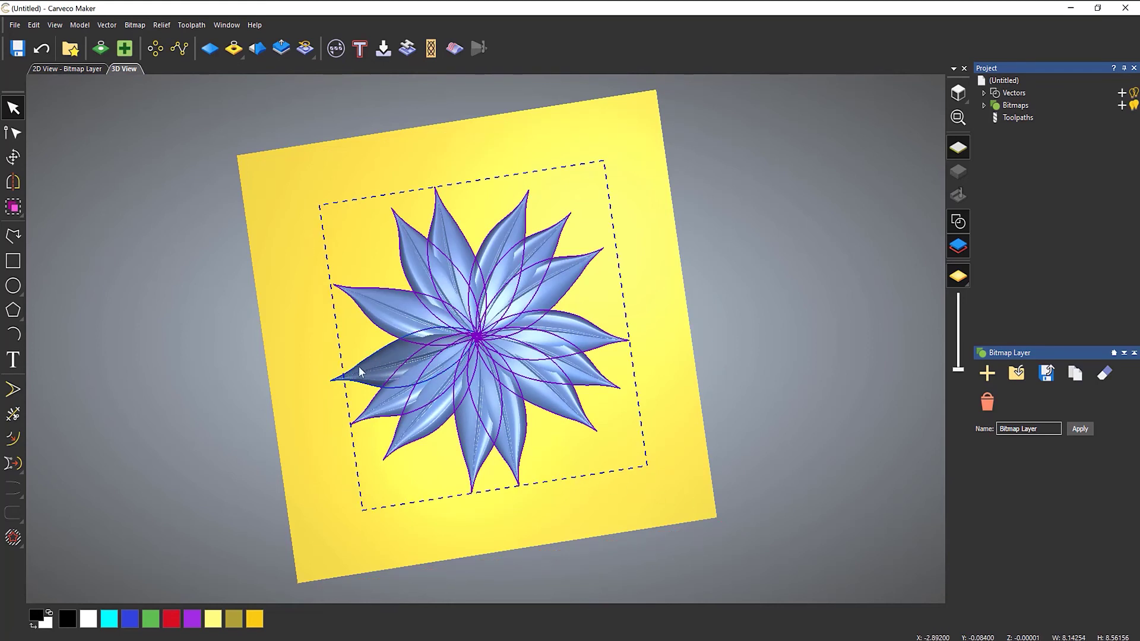
key(ctrl+z)
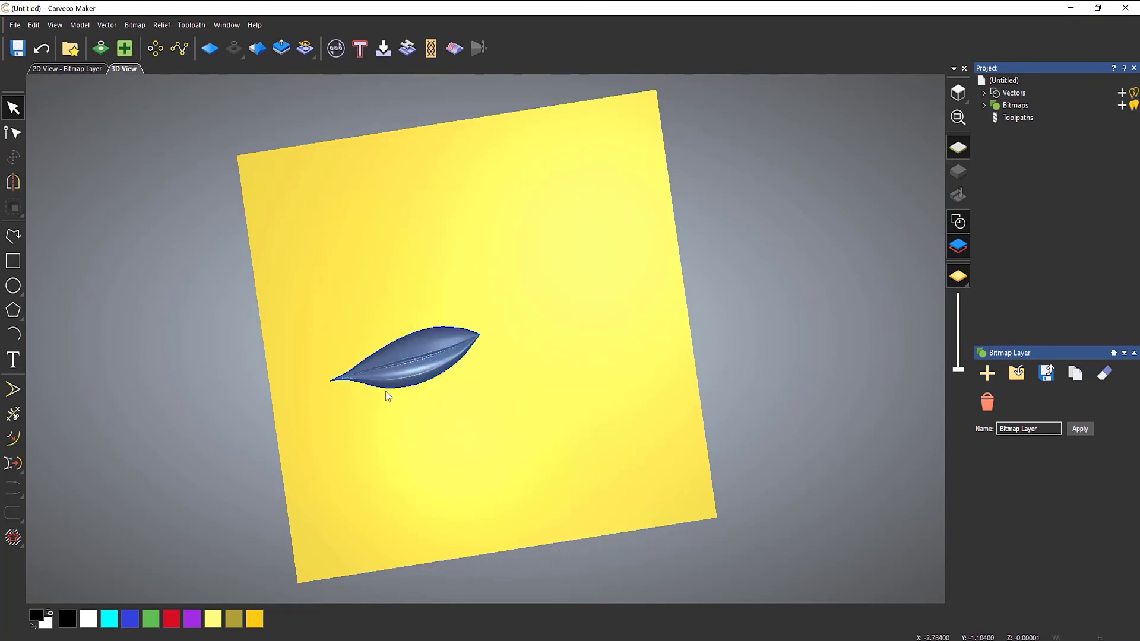
drag(402, 392, 373, 555)
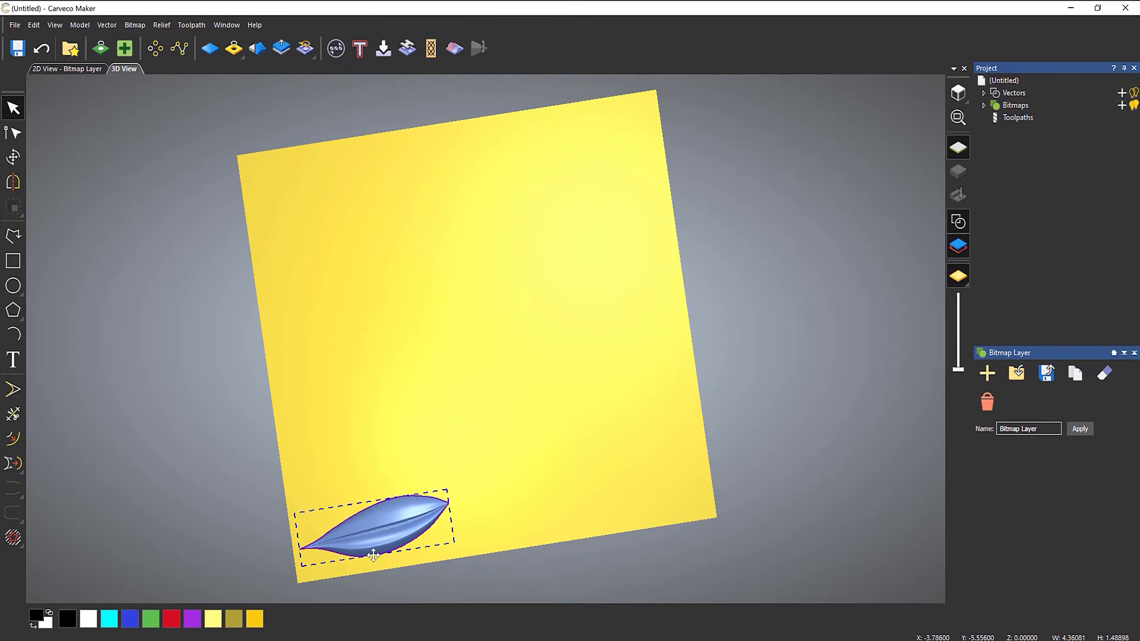
Step: Block-copy the leaf into 4 columns and 4 rows with 0.1-inch X and Y gaps
click(156, 50)
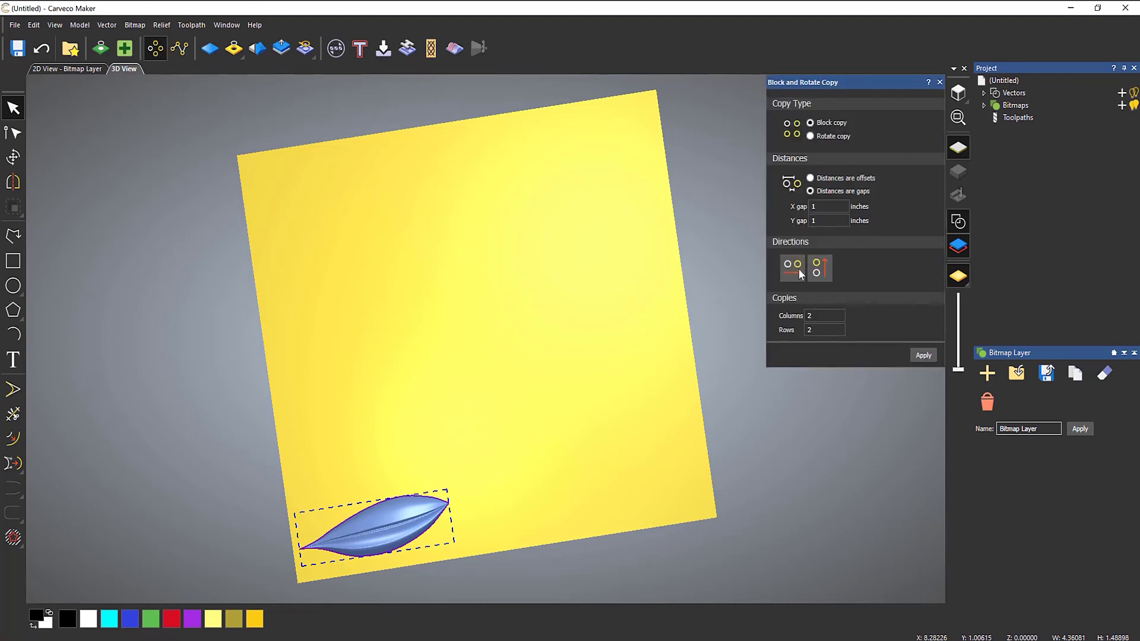
double_click(811, 315)
text(4)
key(Tab)
text(4)
double_click(821, 206)
text(0.1)
key(Tab)
key(BackSpace)
text(0.1)
key(Tab)
click(922, 355)
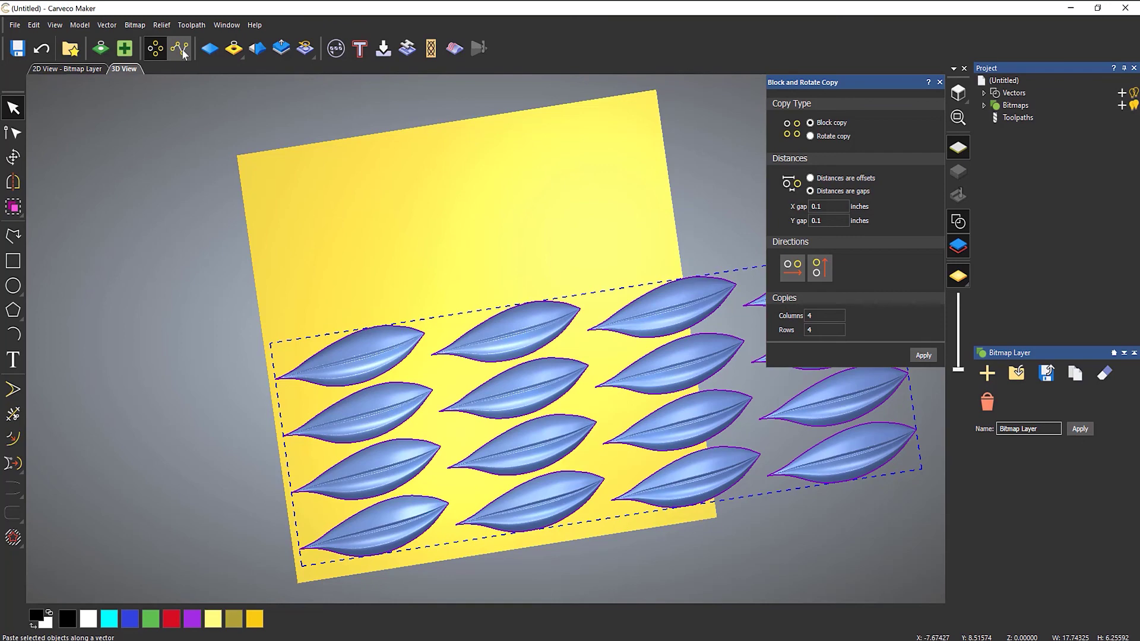
Step: Deselect the grid and select the second leaf in the top row
click(487, 251)
click(518, 347)
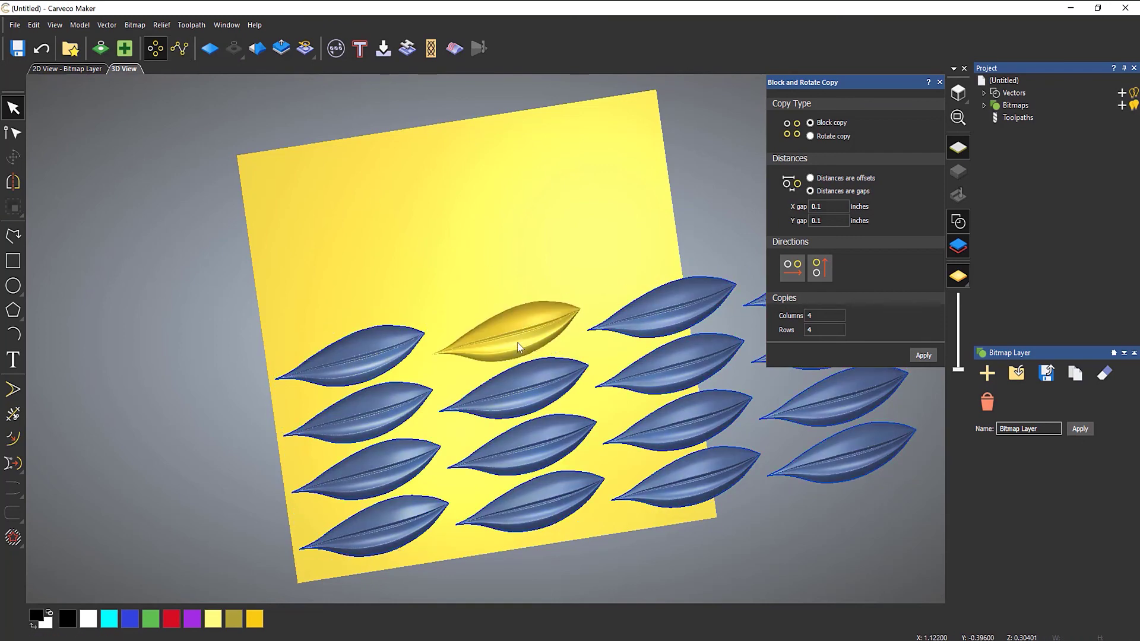